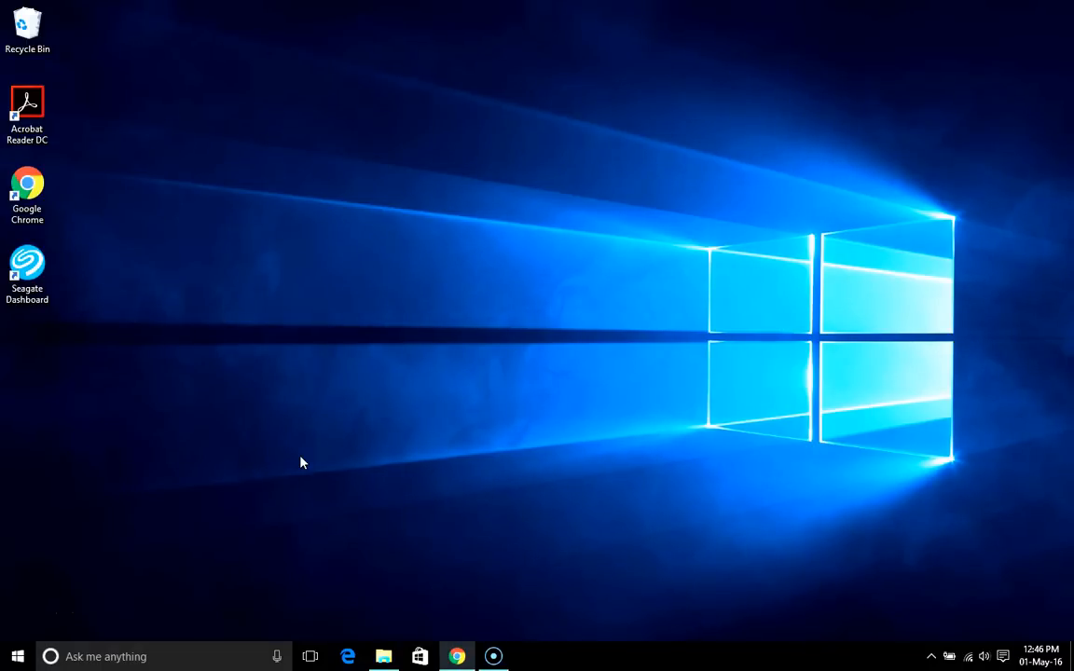
# Step: Open Project 2016 and create a new project from the Software Development Plan template
pyautogui.click(17, 659)
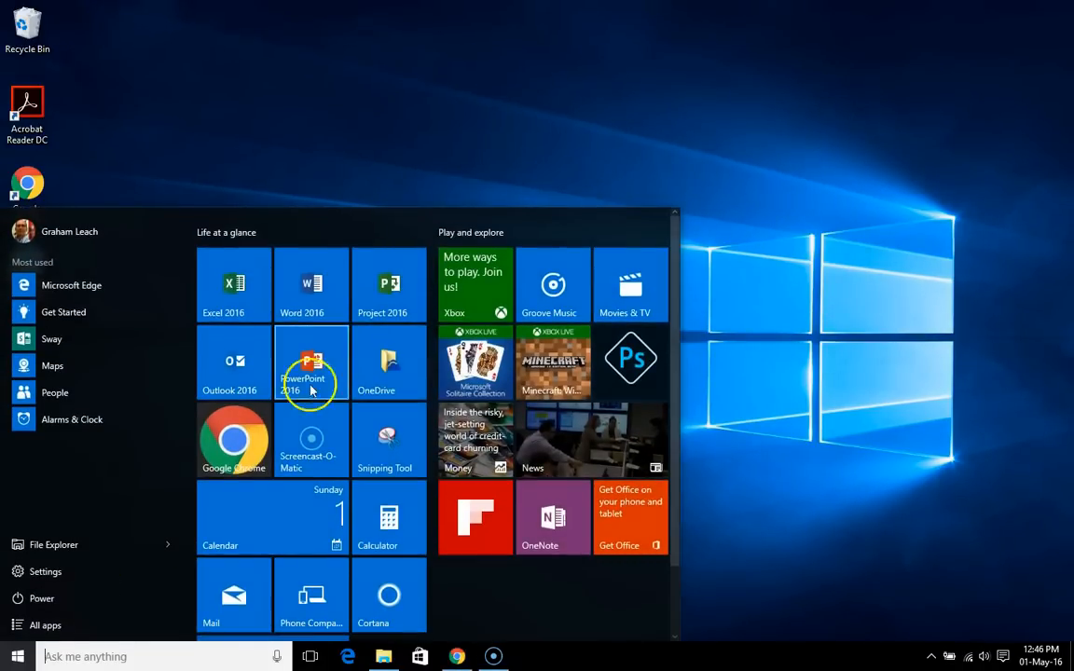
pyautogui.click(378, 261)
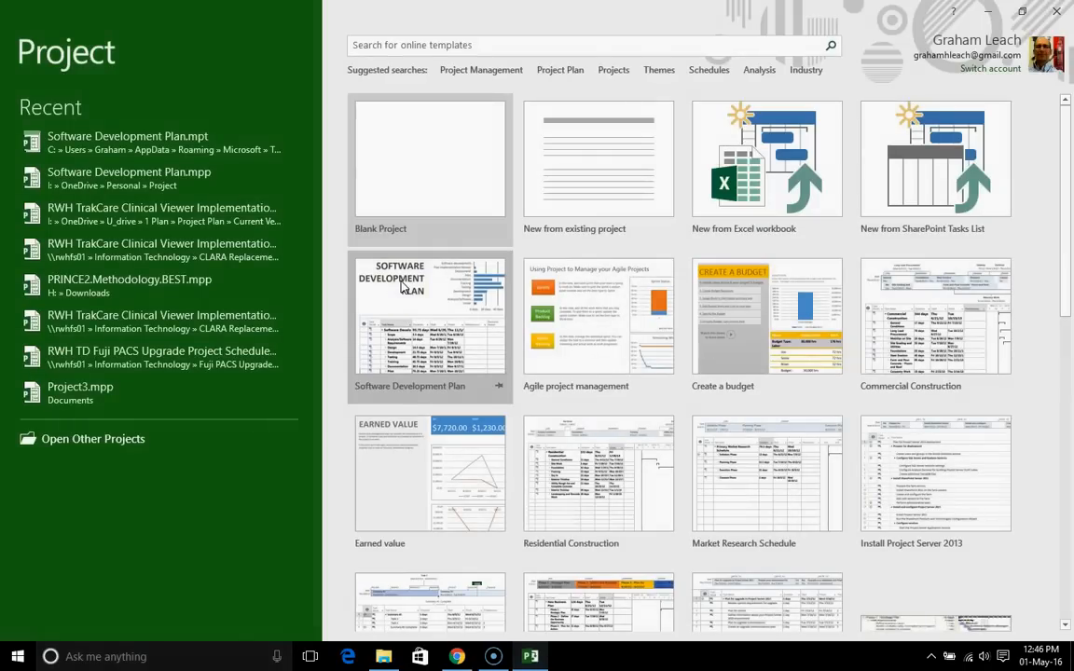
pyautogui.click(417, 304)
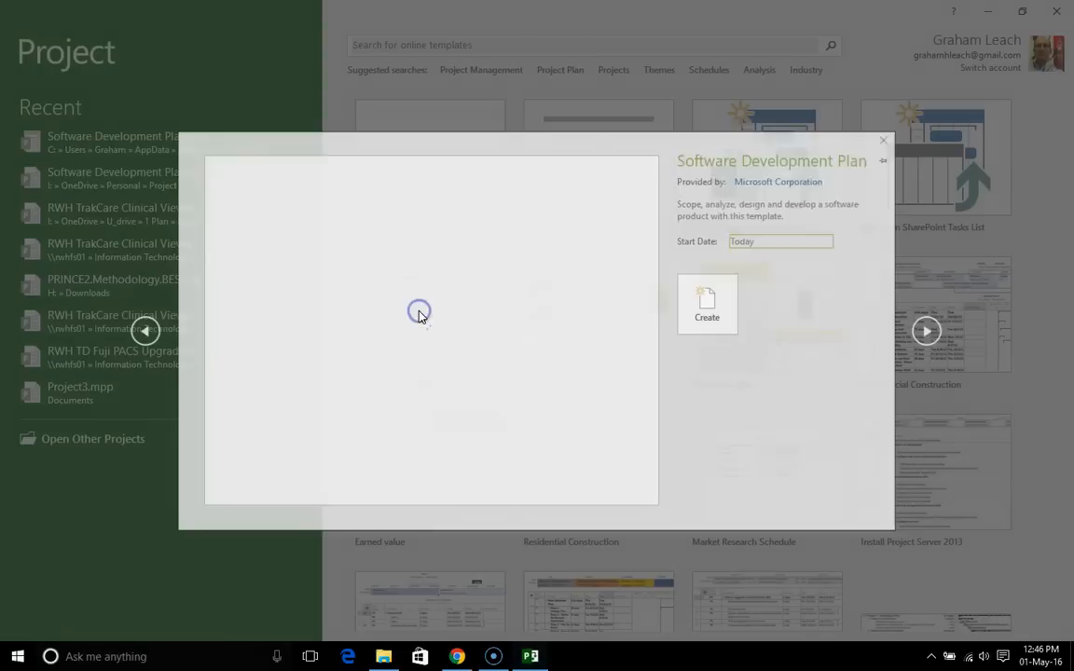
pyautogui.click(707, 313)
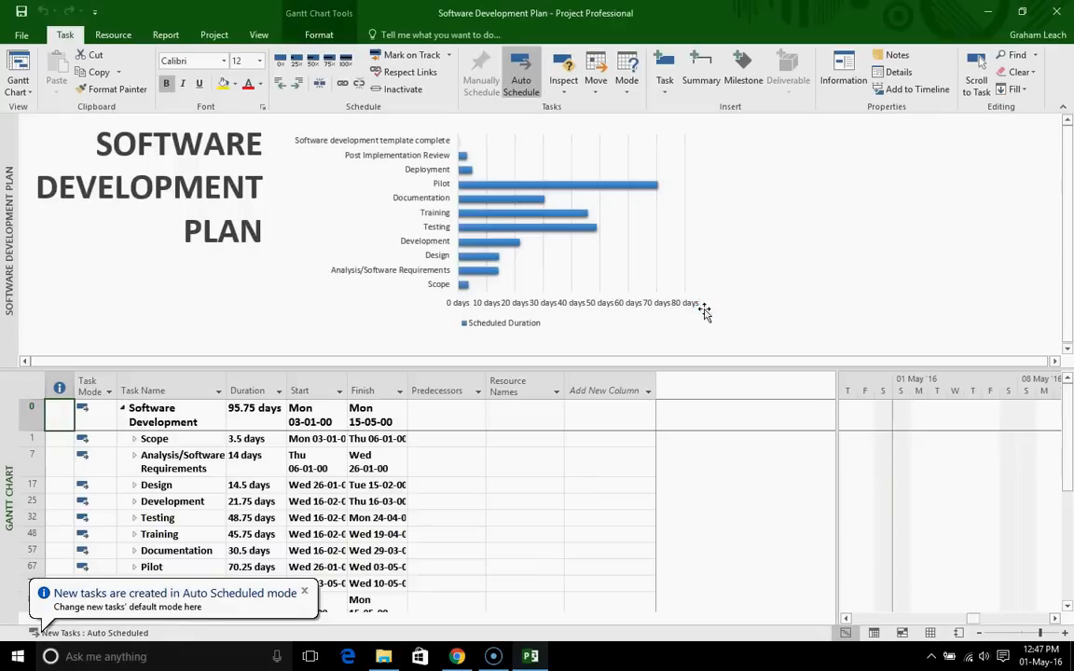
# Step: Hide the report pane above the Gantt chart and widen the Task Name, Duration, Start and Finish columns to fit their contents
pyautogui.moveTo(618, 363); pyautogui.dragTo(599, 113)
pyautogui.click(461, 189)
pyautogui.moveTo(287, 129); pyautogui.dragTo(515, 130)
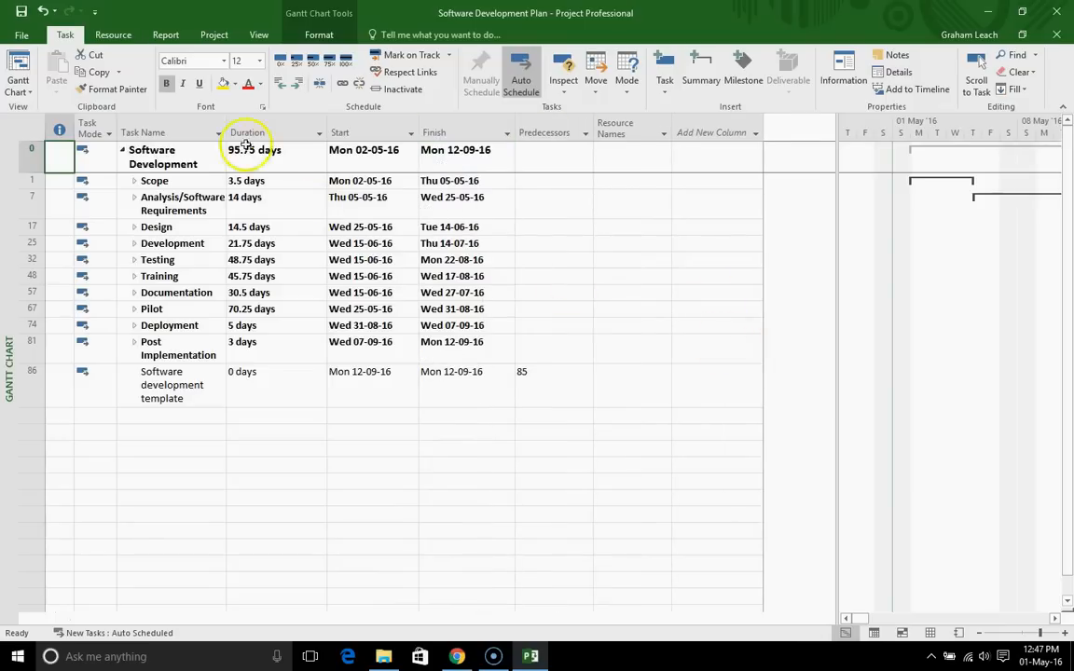
pyautogui.moveTo(224, 133); pyautogui.dragTo(291, 136)
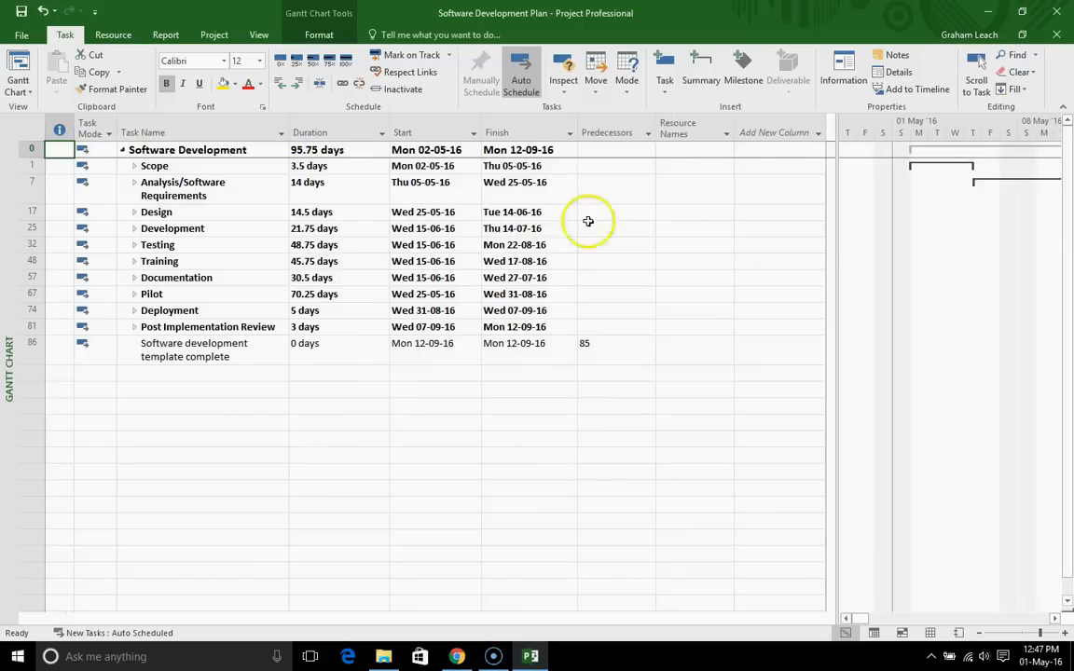
# Step: Enlarge the Gantt chart area up to the Finish column and expand the Scope summary task
pyautogui.moveTo(813, 230); pyautogui.dragTo(571, 252)
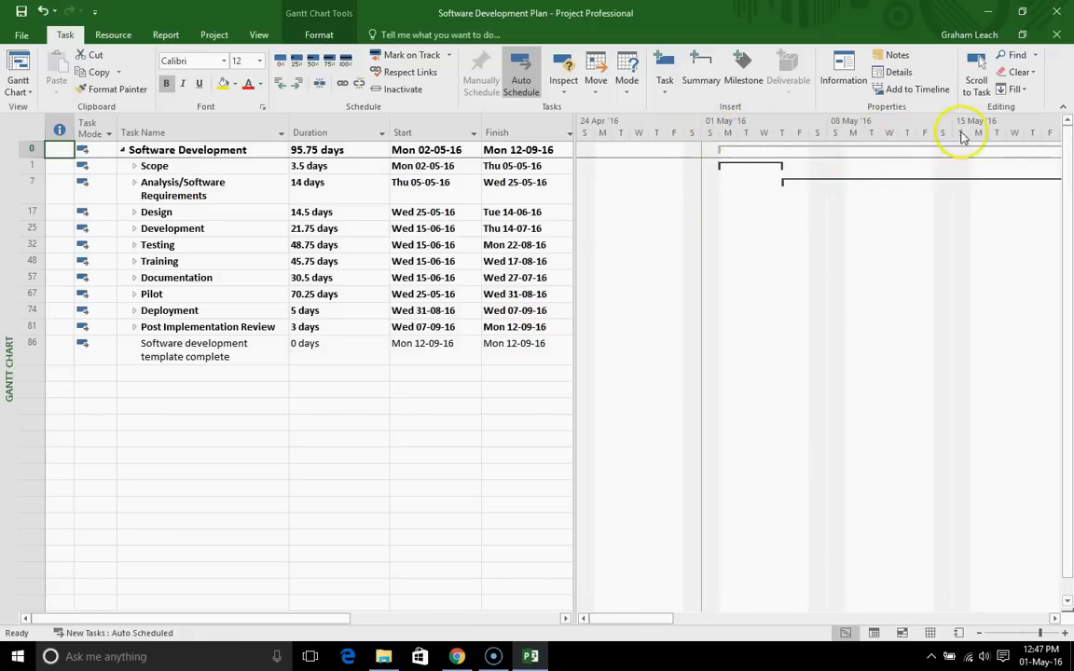
pyautogui.click(134, 167)
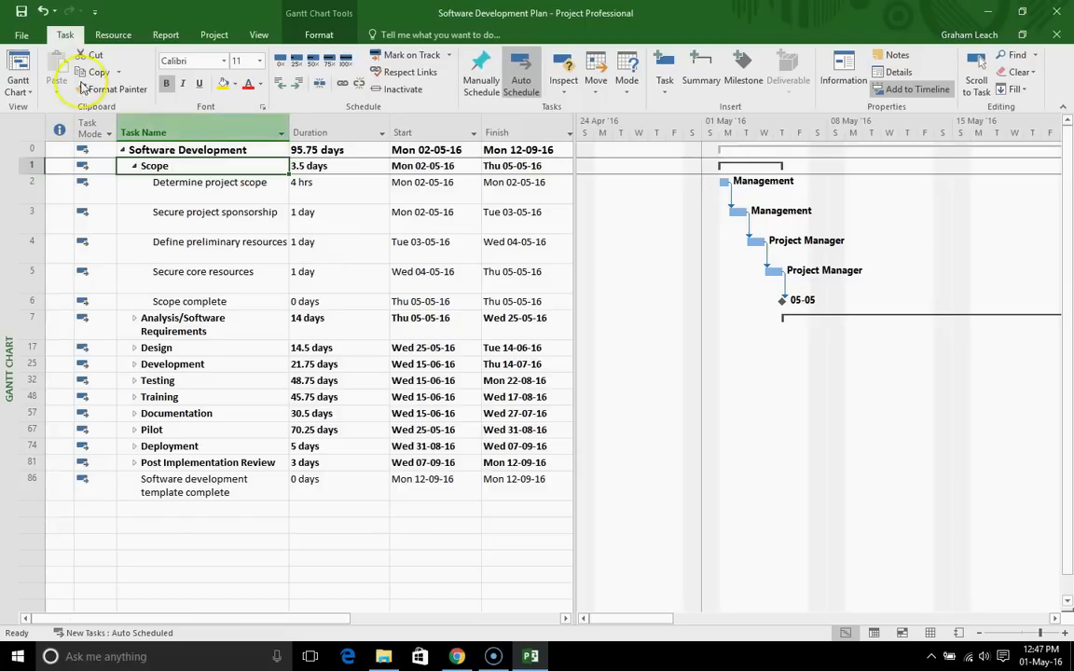
# Step: Open the project options and choose the date format Wed 28-01-09 in the general settings
pyautogui.click(32, 41)
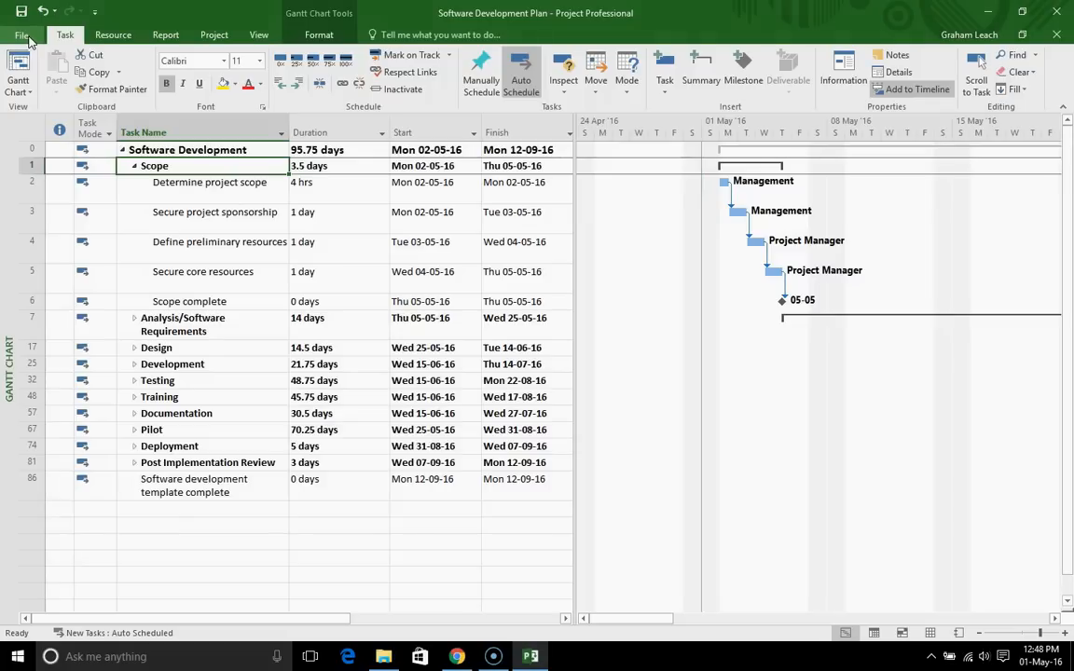
pyautogui.click(22, 36)
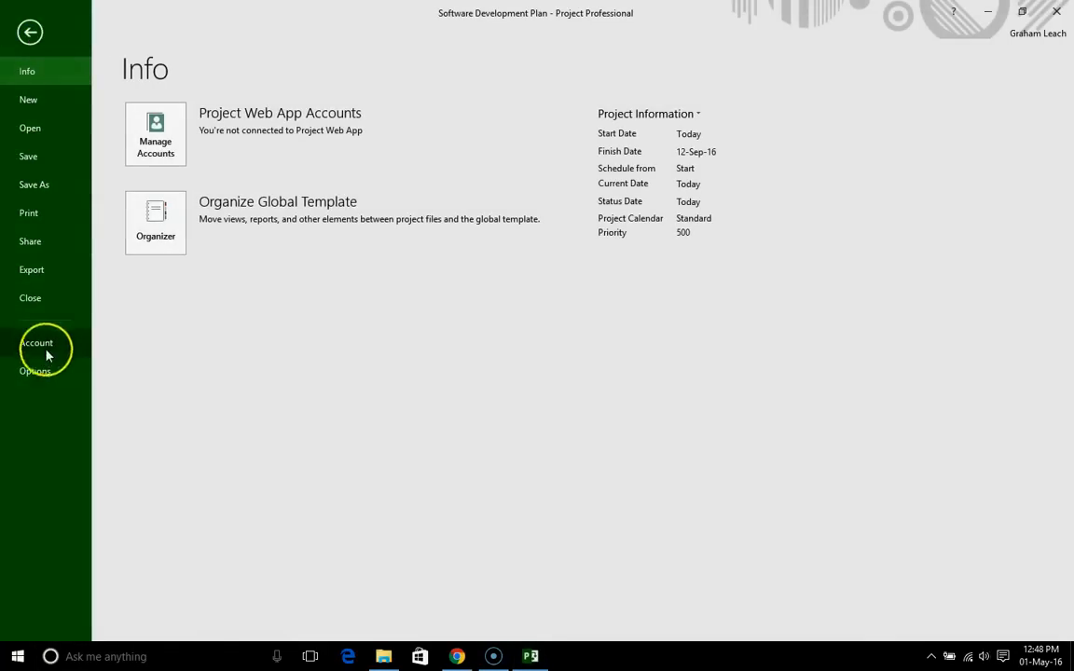
pyautogui.click(36, 372)
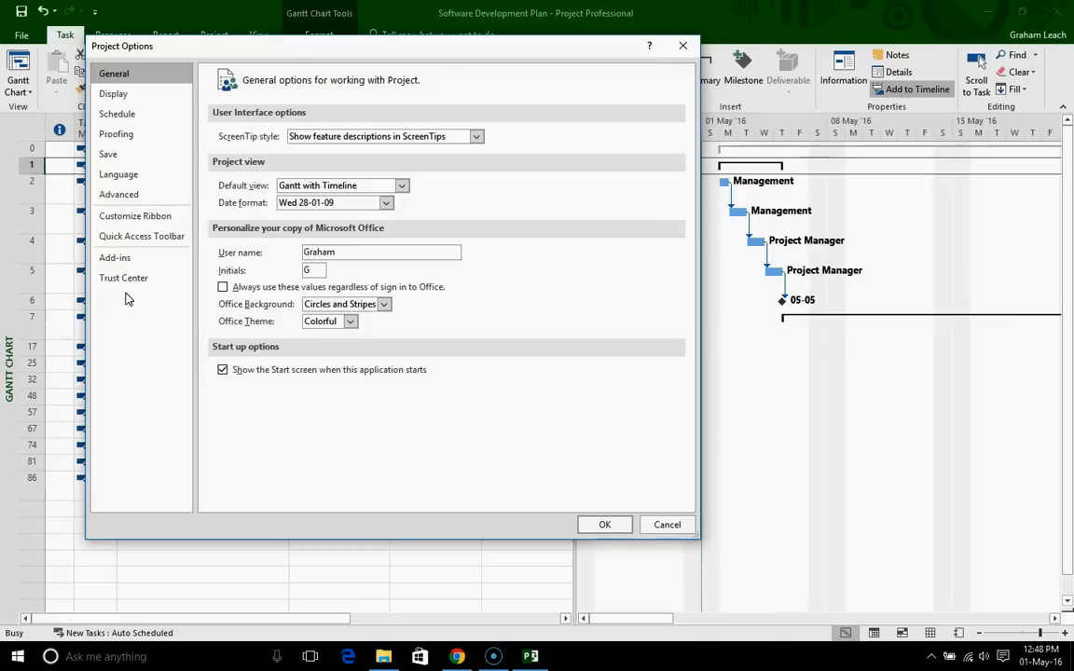
pyautogui.click(141, 335)
pyautogui.click(386, 204)
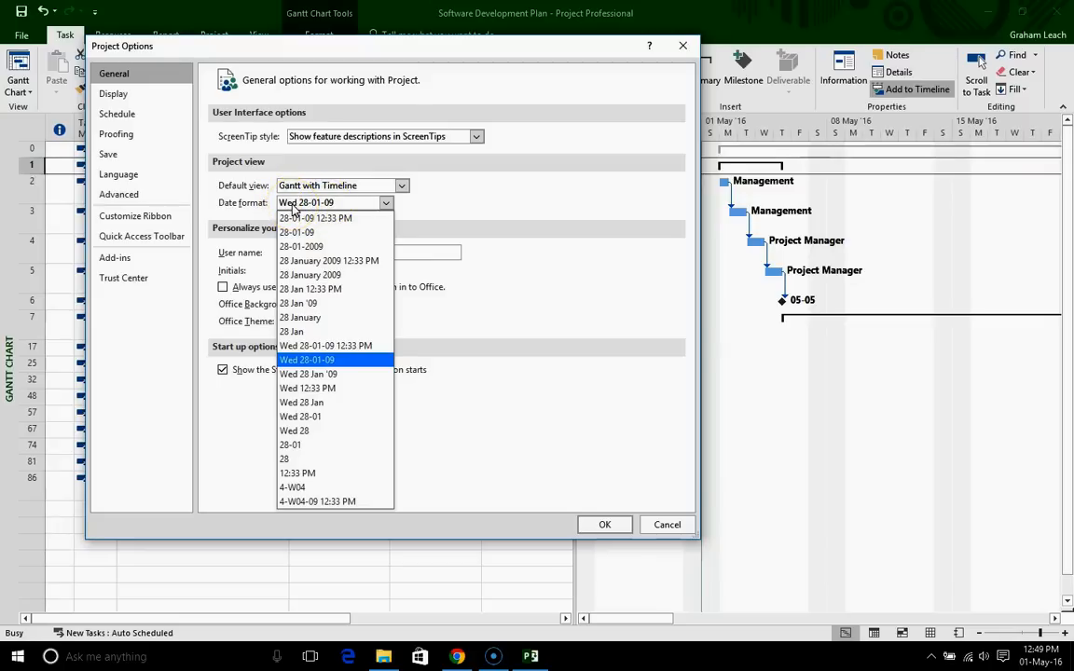
pyautogui.click(300, 361)
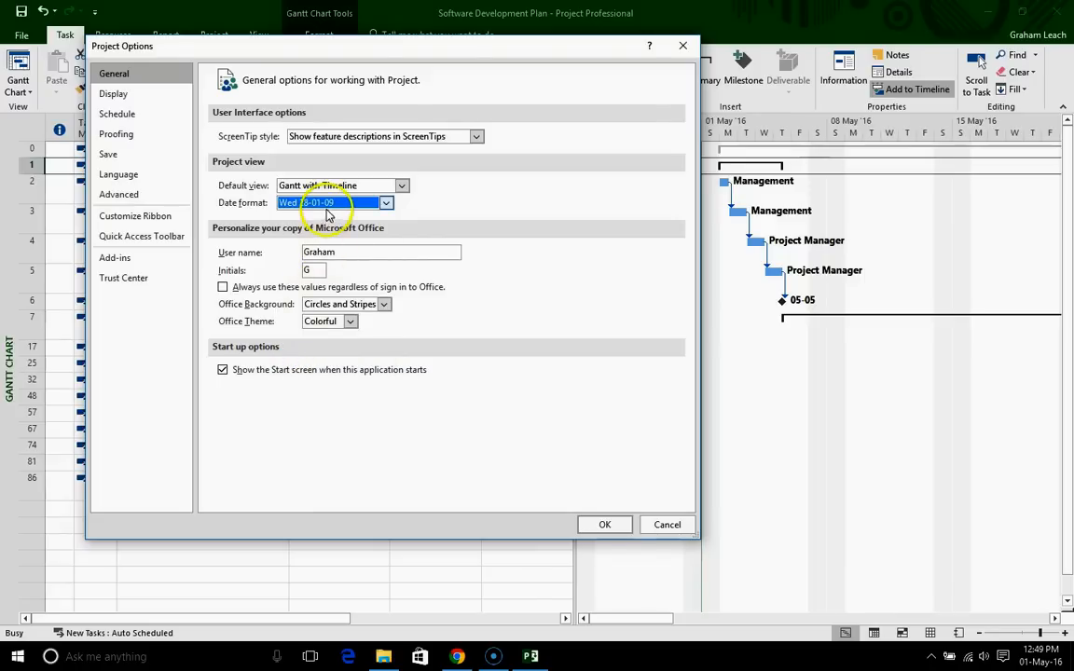
# Step: Set the currency for the Software Development Plan project to AUD in the display options
pyautogui.click(112, 95)
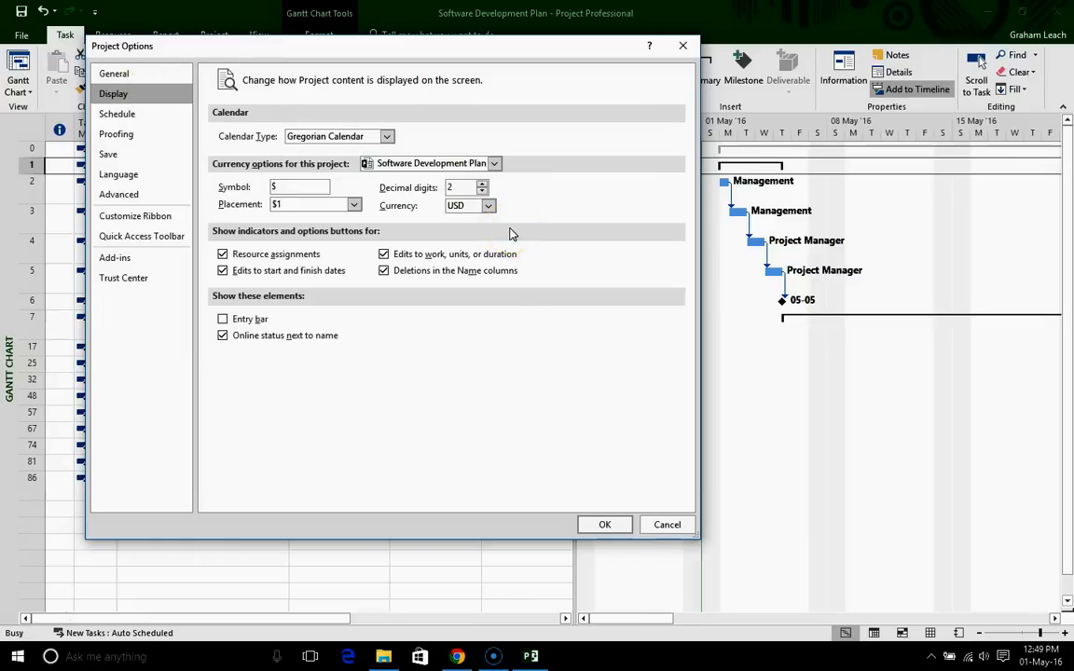
pyautogui.click(488, 206)
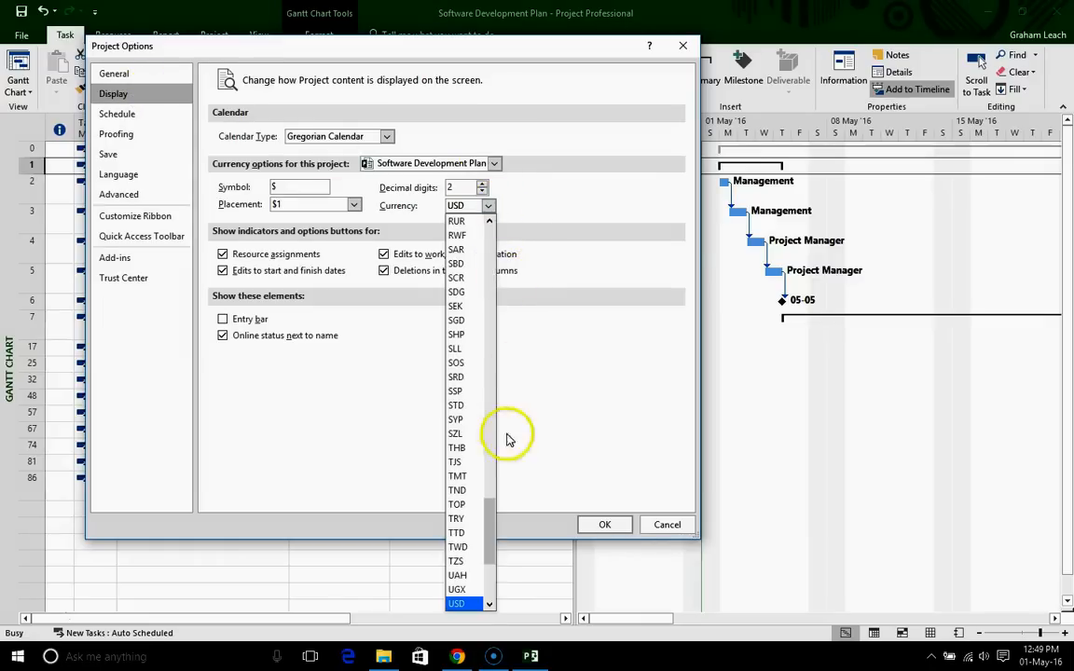
pyautogui.rightClick(489, 511)
pyautogui.click(514, 409)
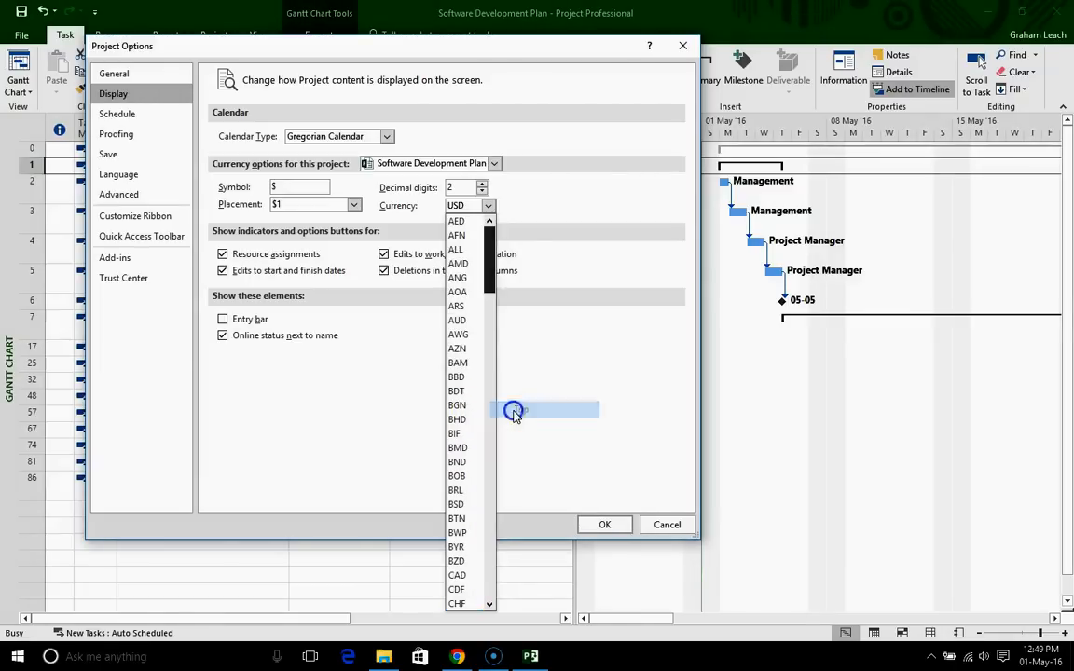
pyautogui.click(469, 323)
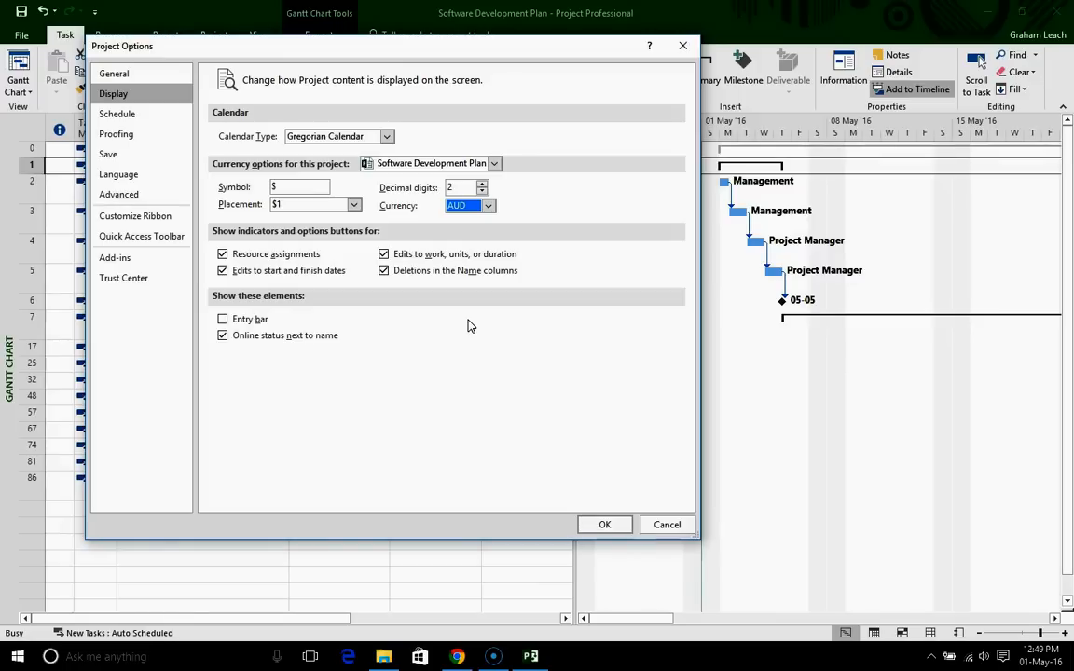
# Step: Set the project's week to start on Monday in the schedule options
pyautogui.click(121, 115)
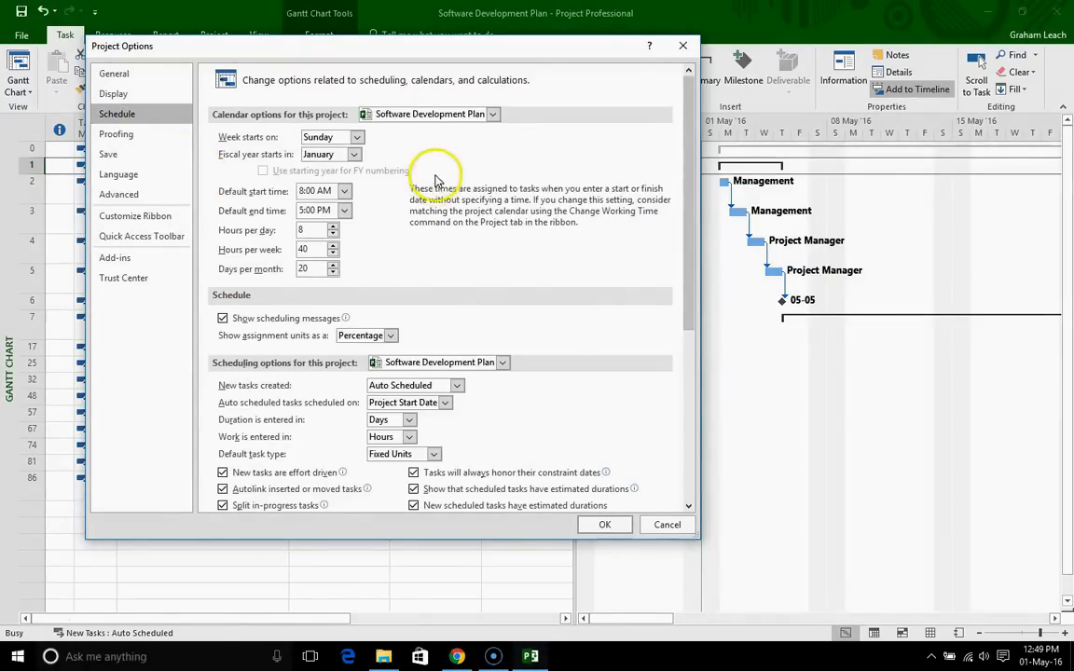
pyautogui.click(357, 137)
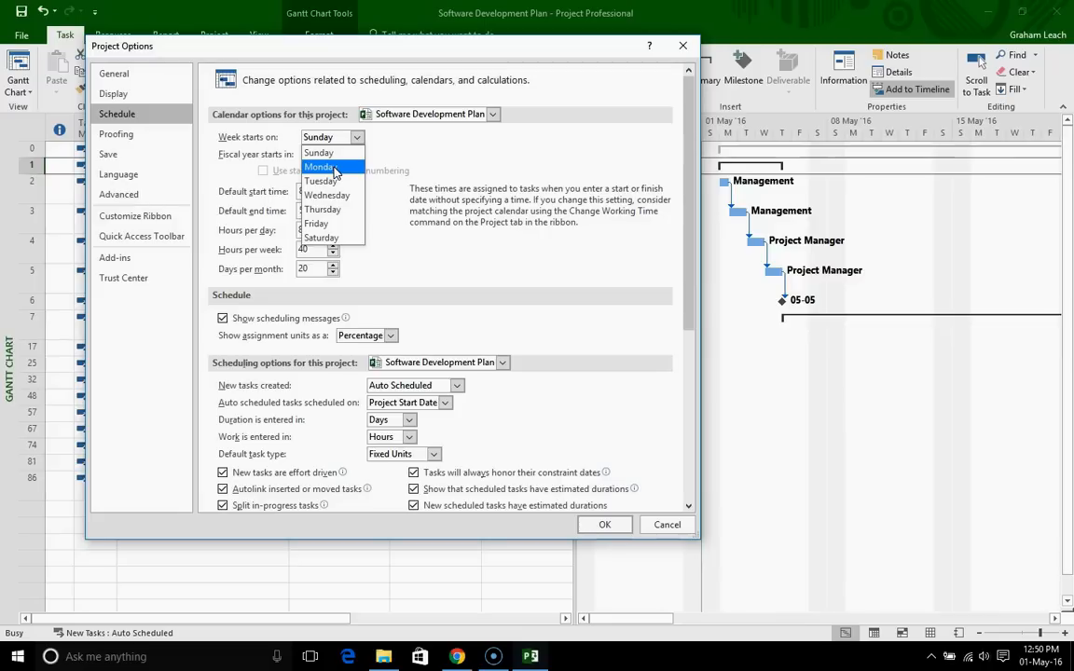
pyautogui.click(334, 168)
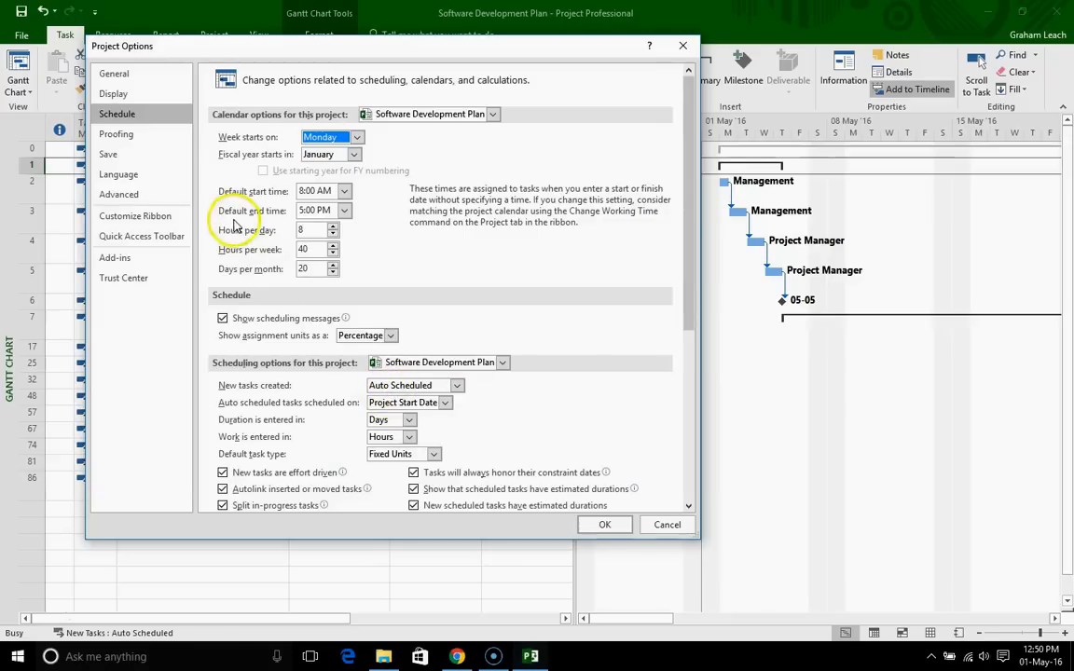
# Step: Review the proofing, save and language options, and apply the changed project options
pyautogui.click(135, 137)
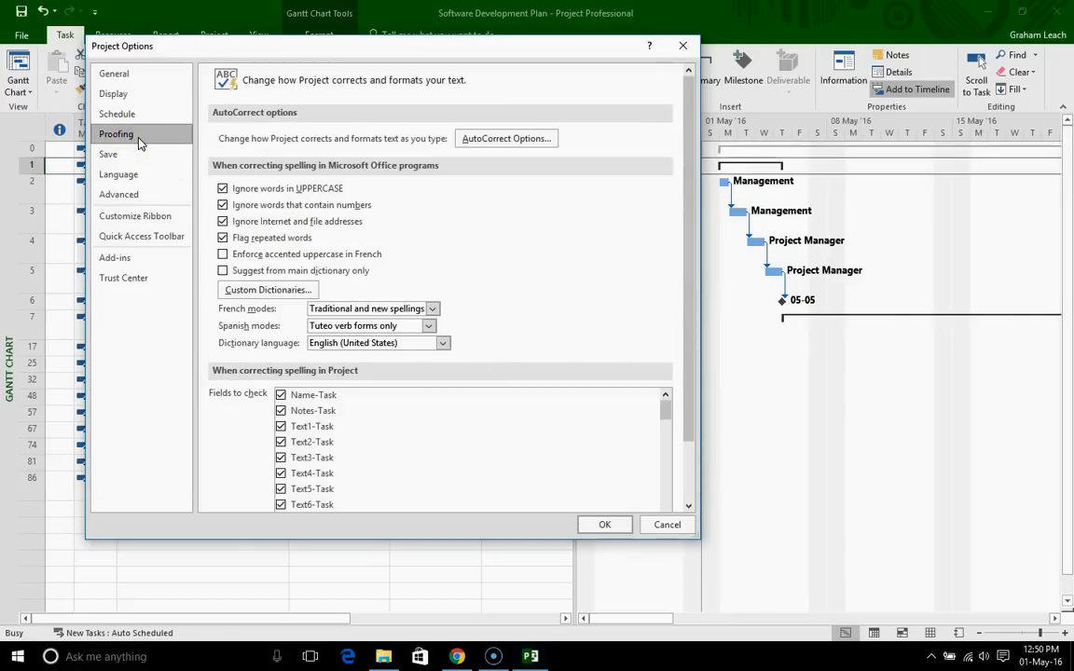
pyautogui.click(135, 157)
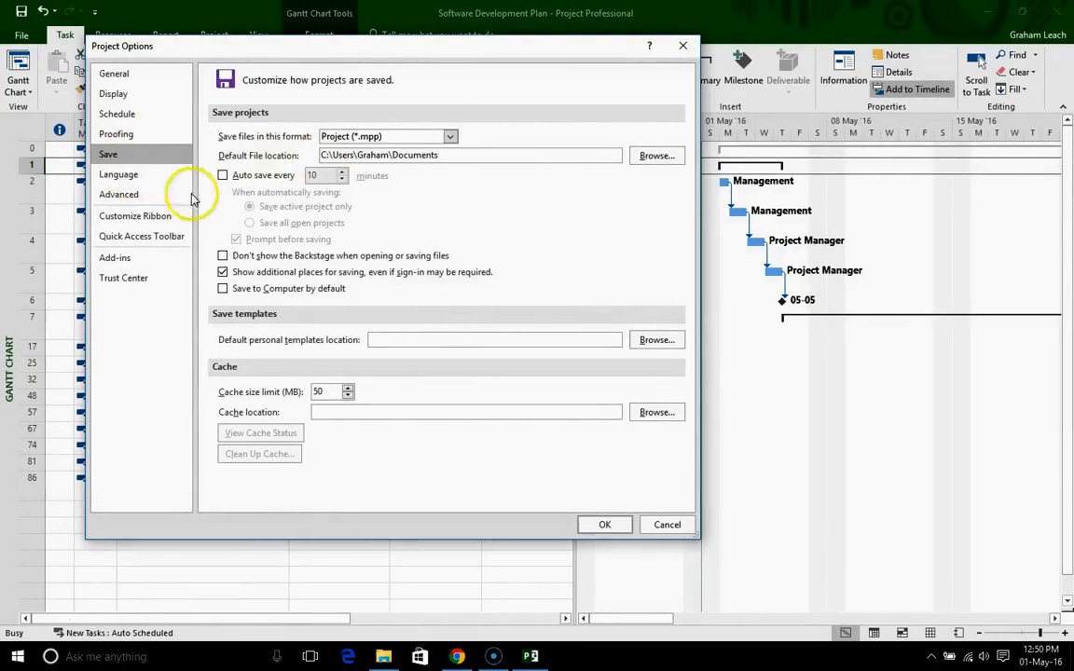
pyautogui.click(152, 174)
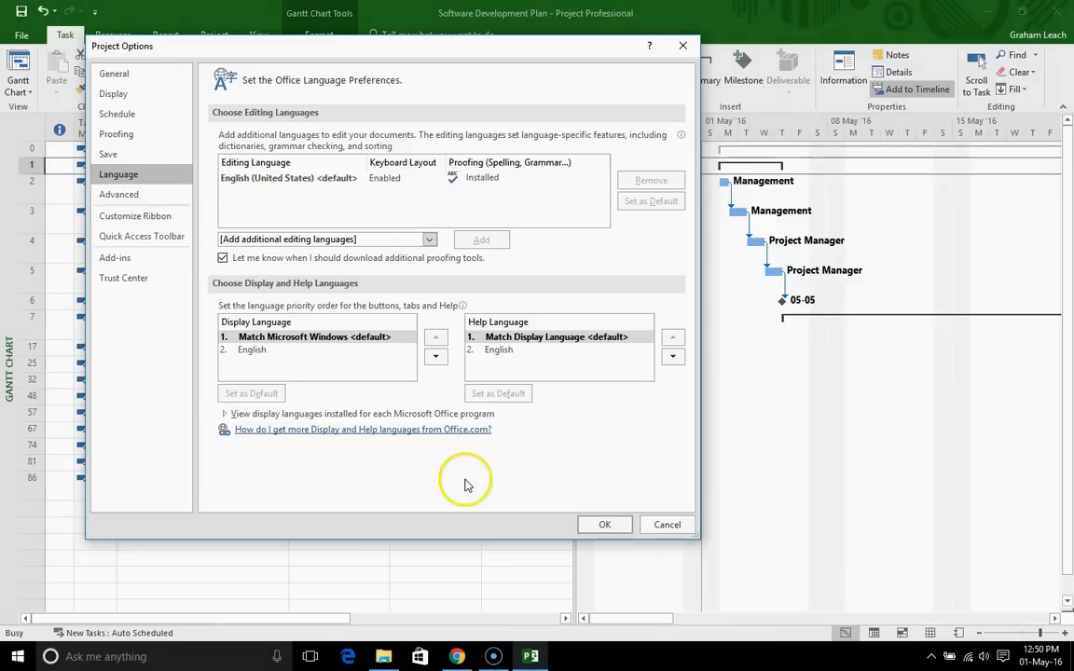
pyautogui.click(606, 524)
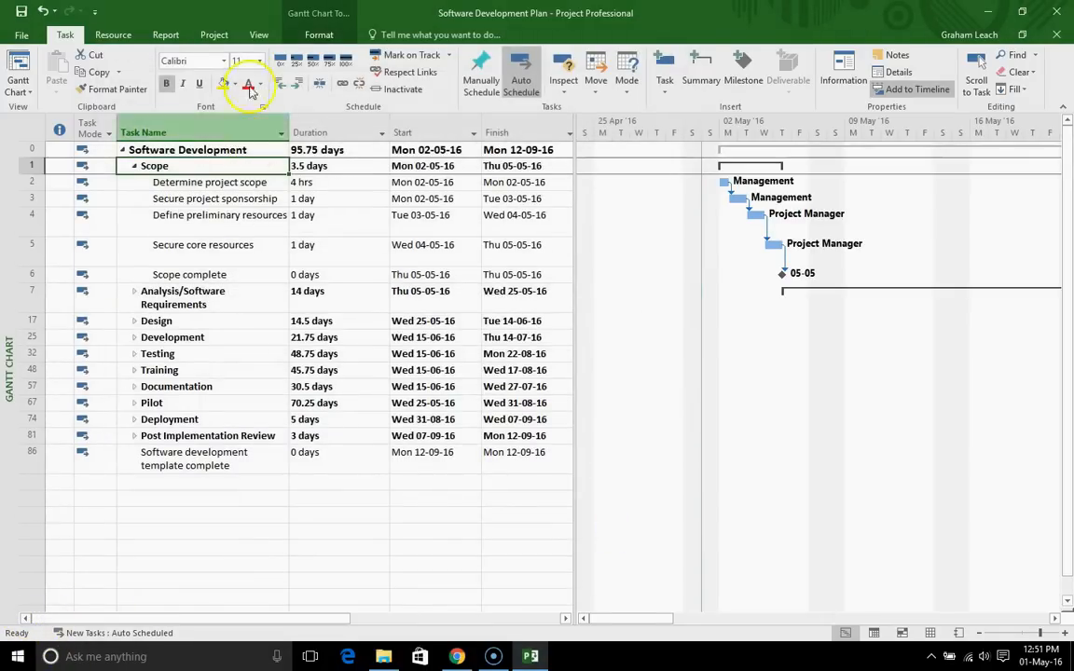
# Step: Set the project's start date to Mon 05-12-16 in the project information and apply it
pyautogui.click(216, 35)
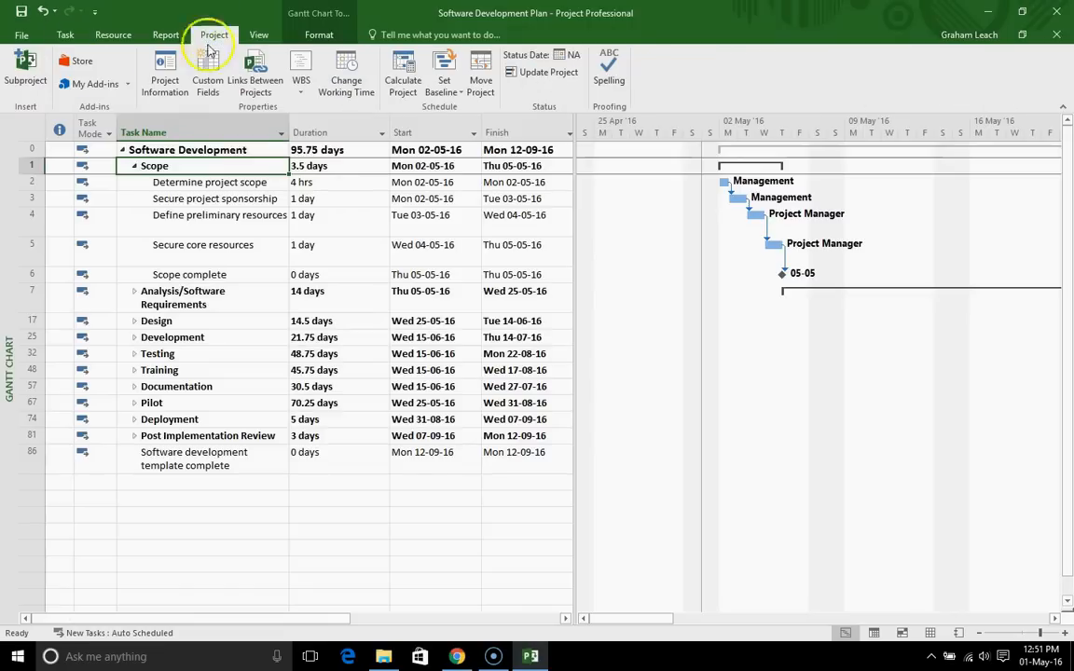
pyautogui.click(162, 90)
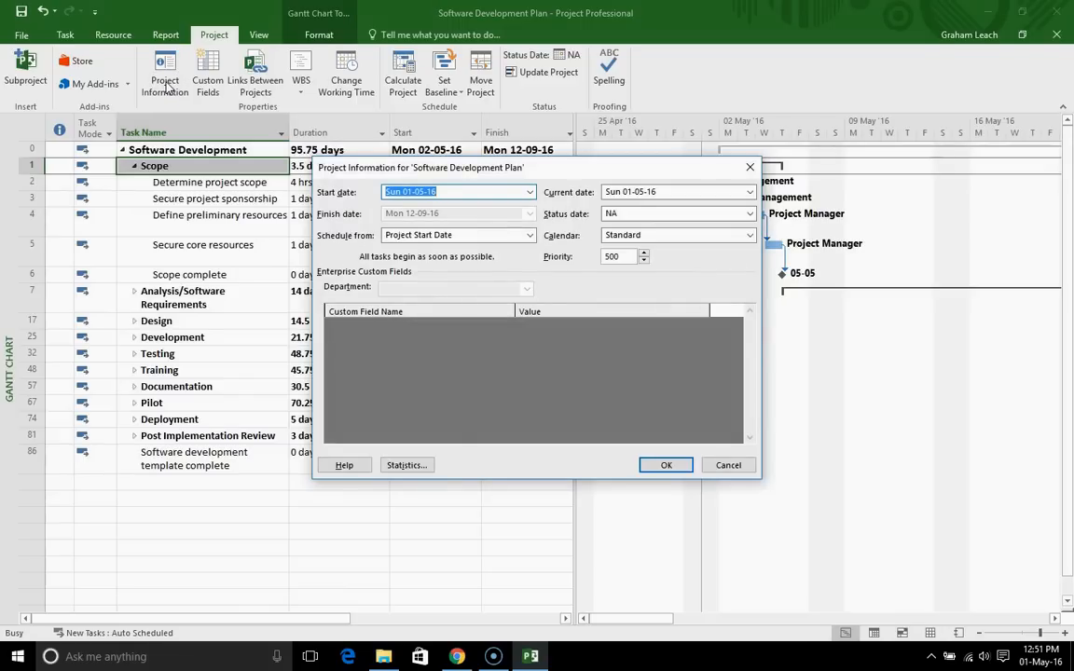
pyautogui.click(530, 192)
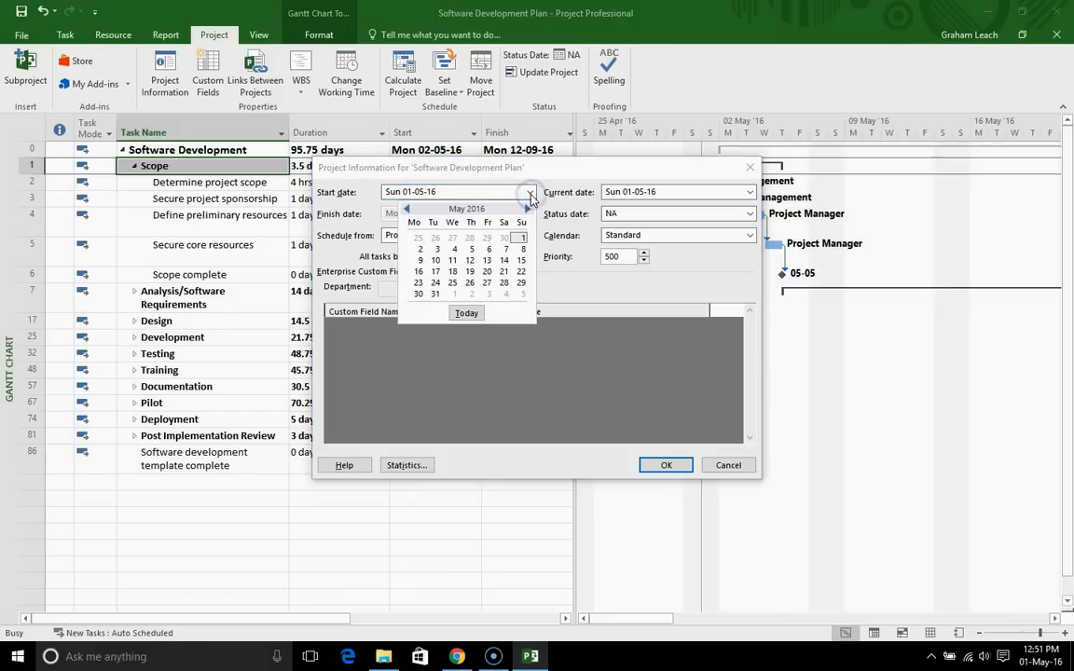
pyautogui.click(528, 211)
pyautogui.click(528, 211)
pyautogui.click(528, 210)
pyautogui.click(528, 211)
pyautogui.click(527, 210)
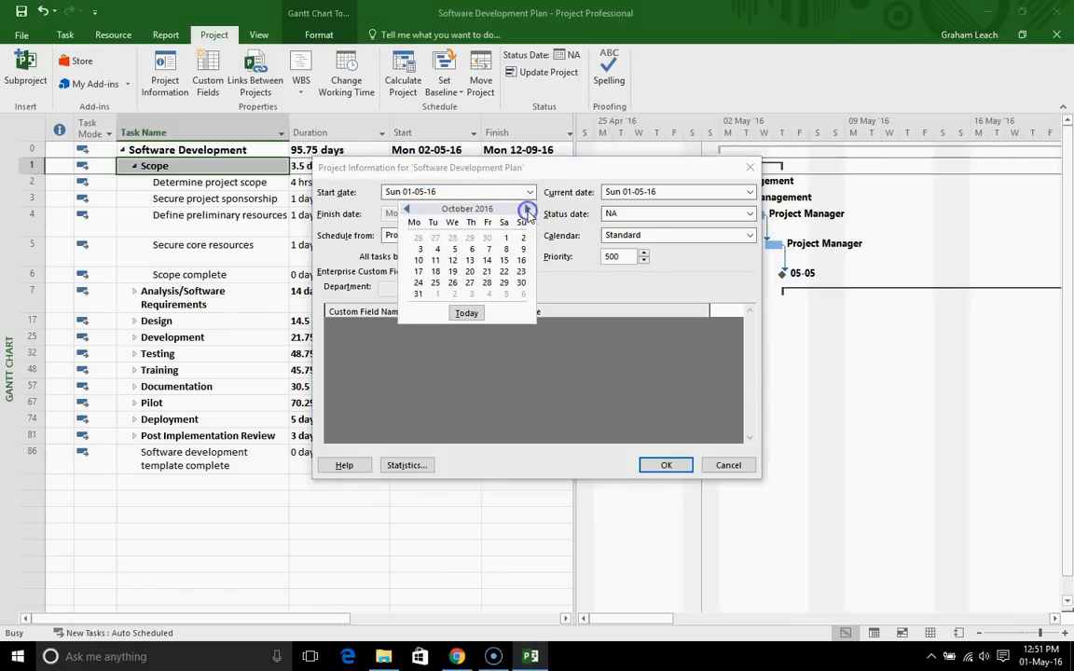
pyautogui.click(528, 211)
pyautogui.click(528, 211)
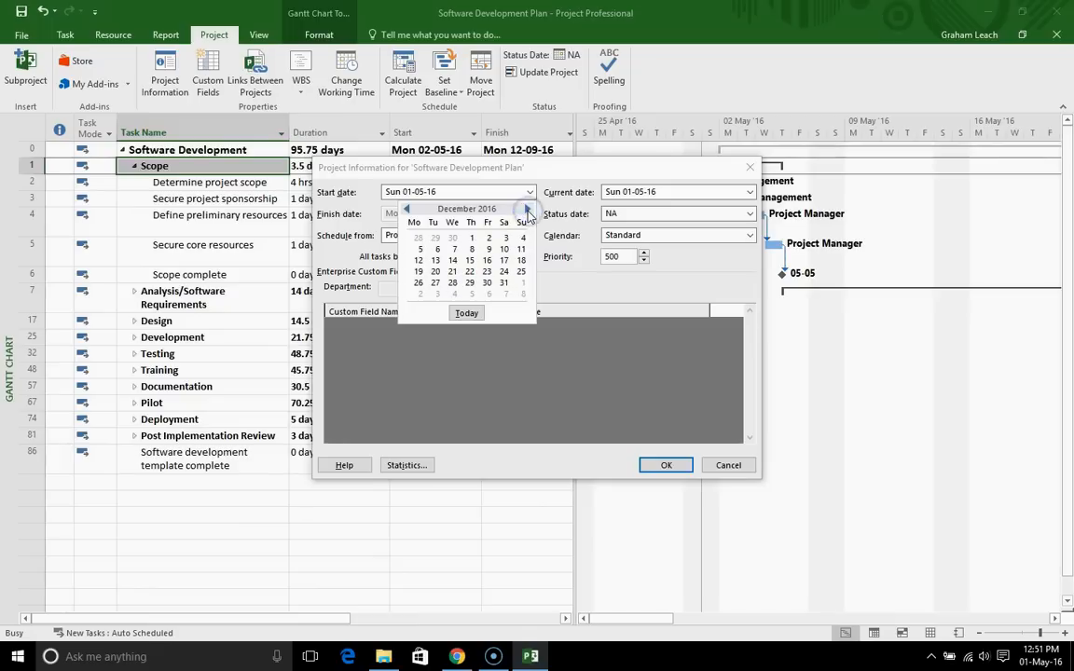
pyautogui.click(420, 250)
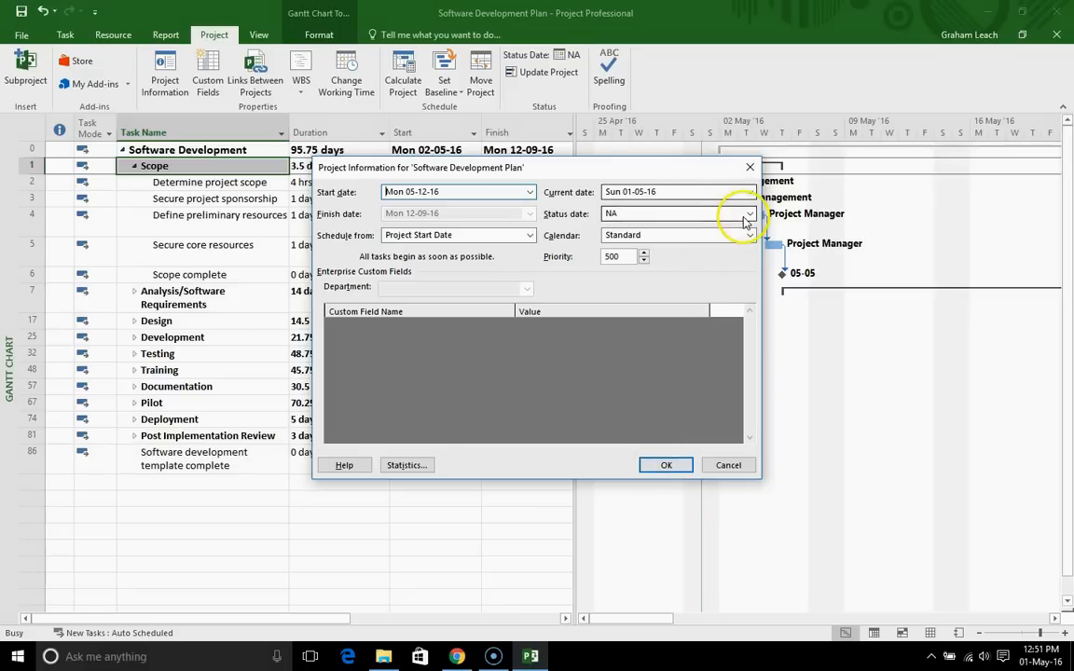
pyautogui.click(660, 469)
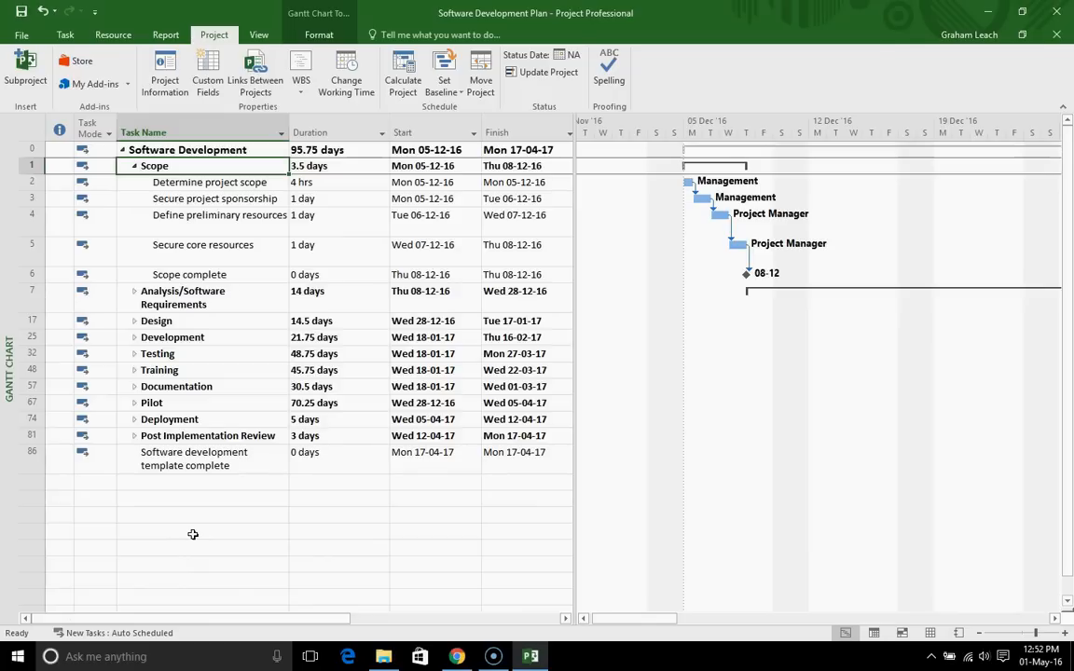
# Step: Expand the Analysis/Software Requirements phase and show the Develop delivery timeline task's bar in the Gantt chart
pyautogui.click(135, 292)
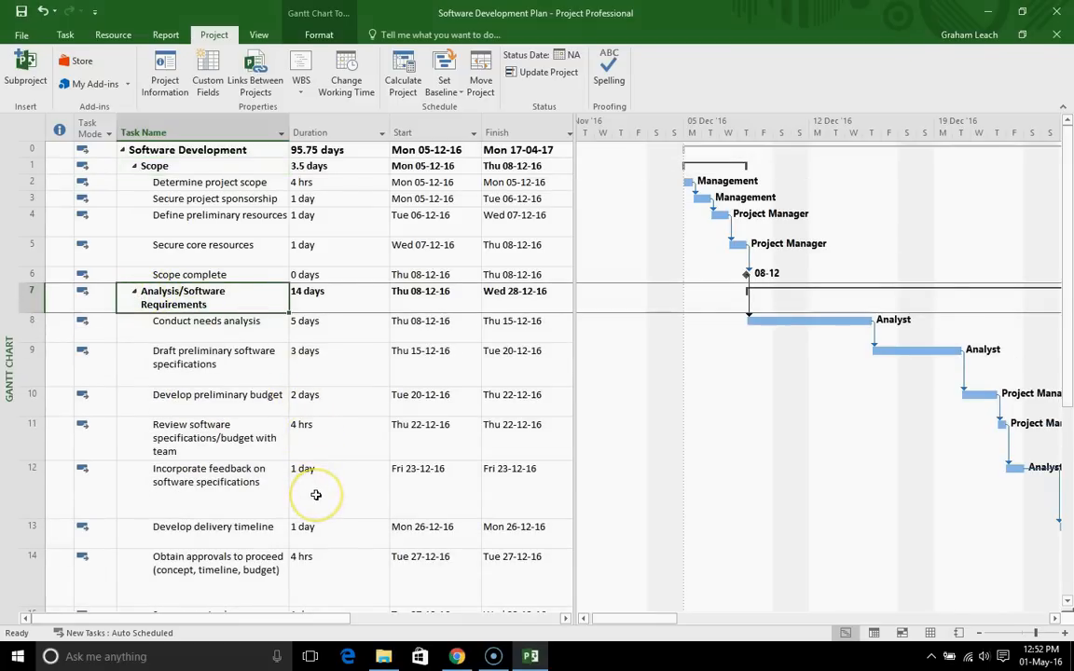
pyautogui.scroll(-1, 316, 495)
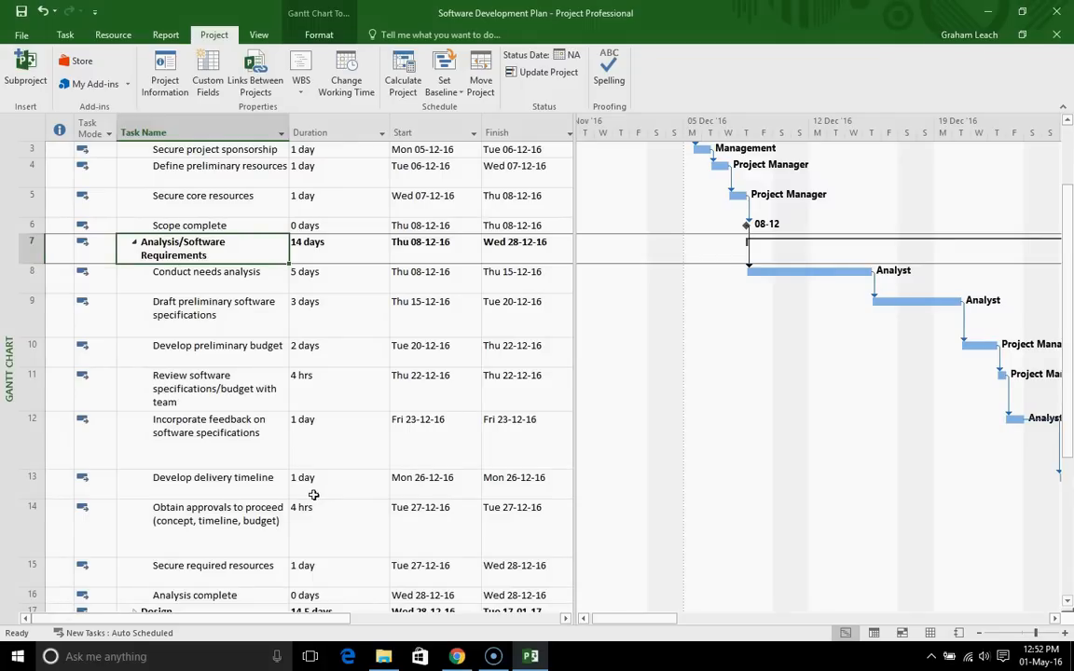
pyautogui.click(35, 485)
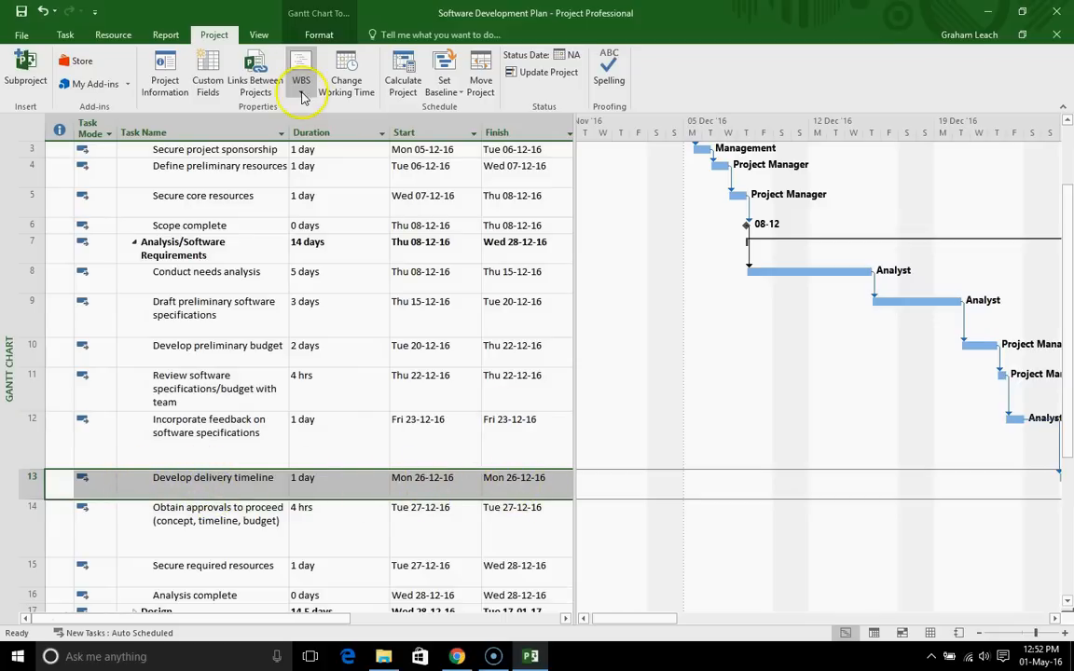
pyautogui.click(65, 35)
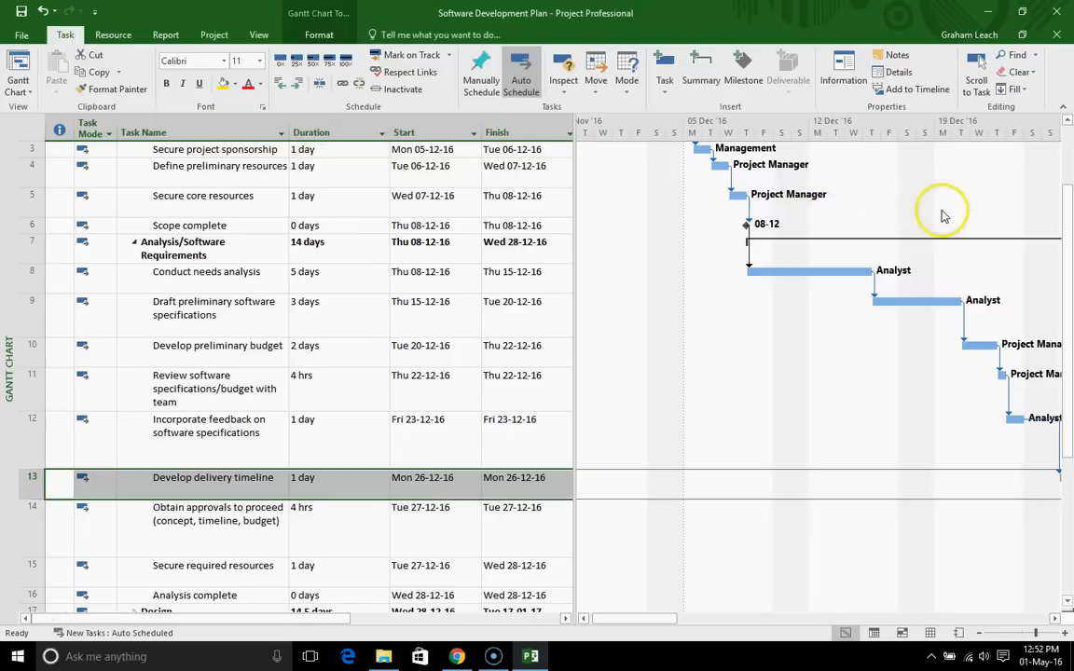
pyautogui.click(977, 86)
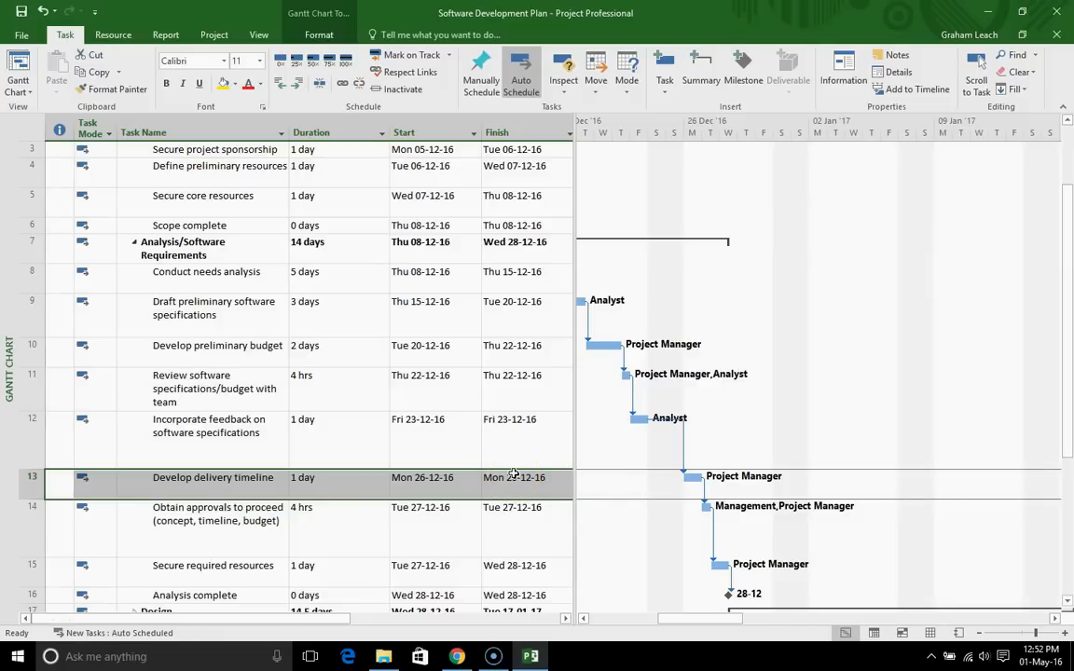
pyautogui.scroll(-2, 526, 398)
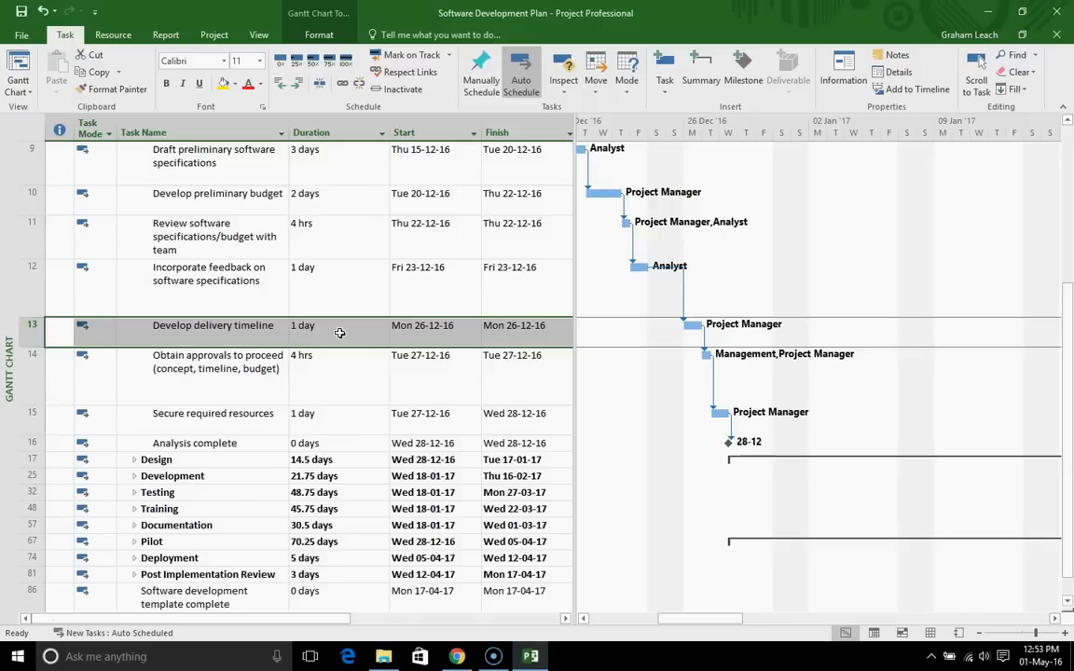
# Step: Examine the working days for December 2016 in the Standard project calendar's working time settings
pyautogui.click(216, 36)
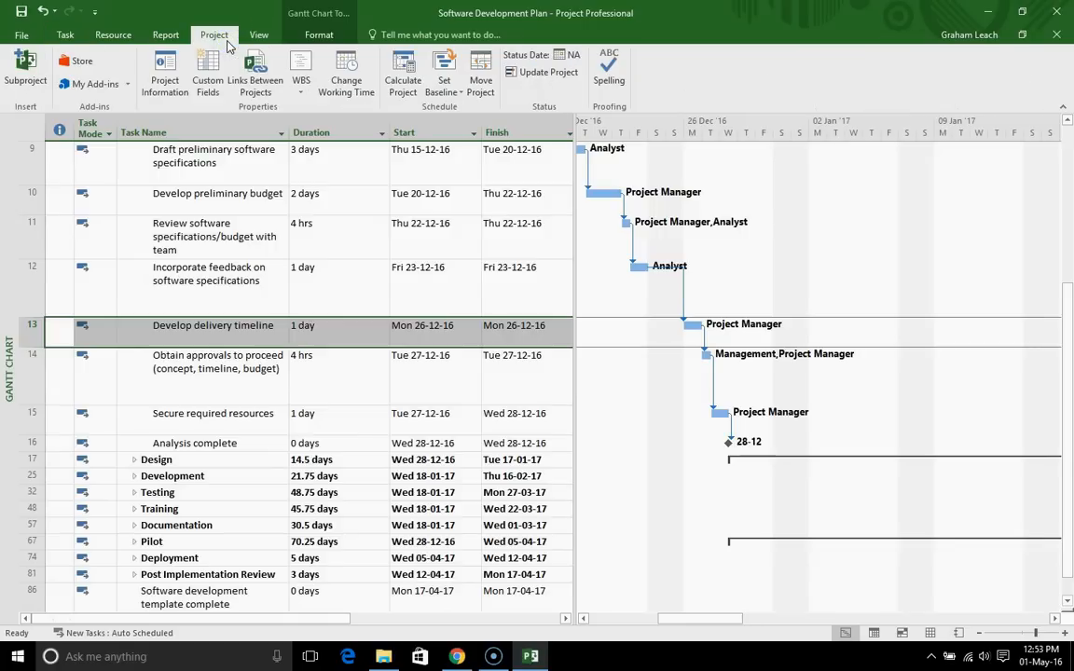
pyautogui.click(348, 84)
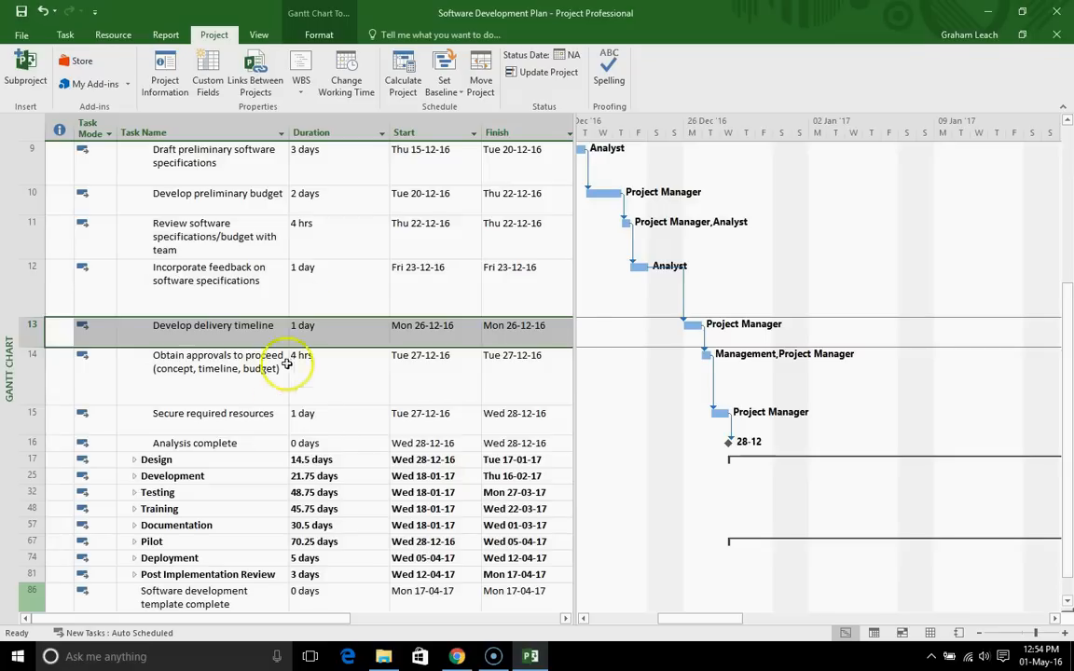
pyautogui.click(351, 82)
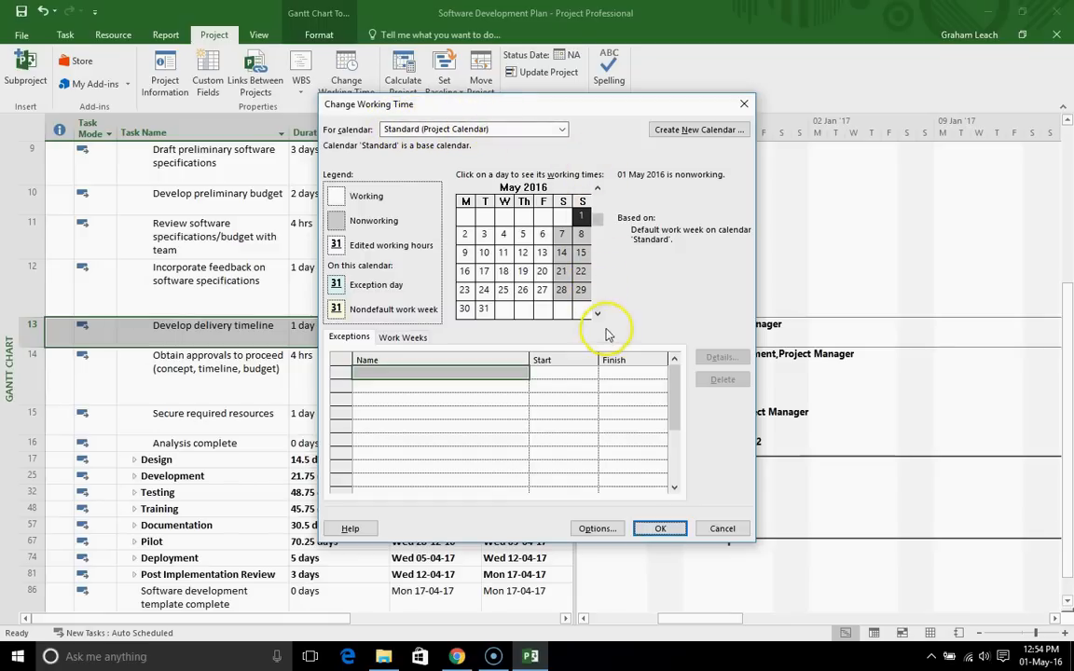
pyautogui.click(598, 313)
pyautogui.click(597, 314)
pyautogui.click(598, 313)
pyautogui.click(598, 313)
pyautogui.click(597, 313)
pyautogui.click(598, 314)
pyautogui.click(597, 313)
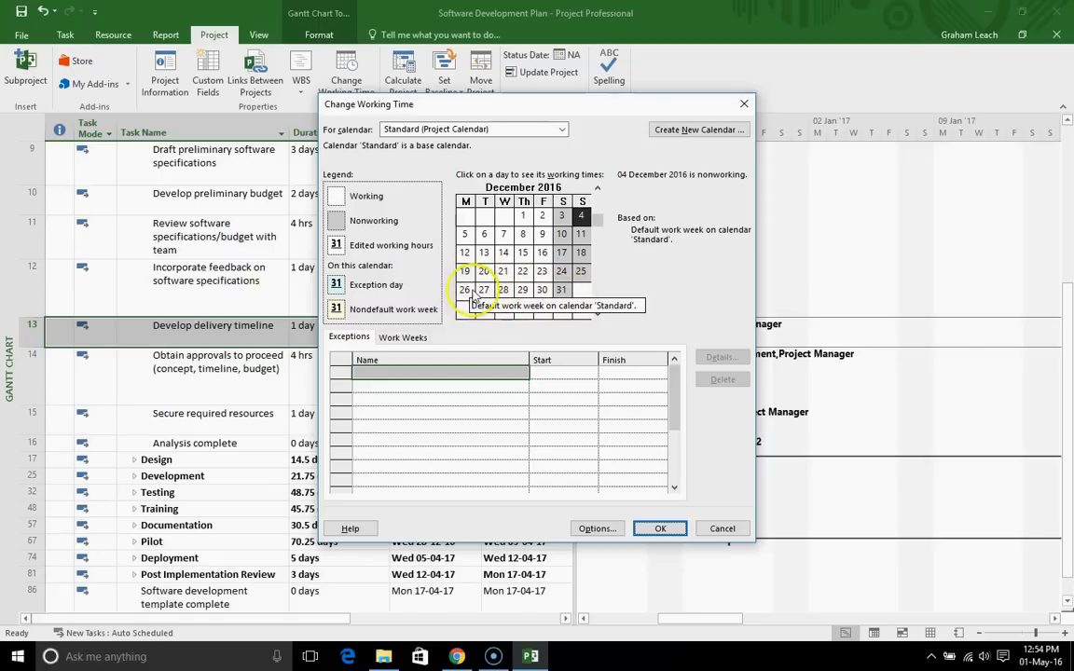
# Step: Create a new base calendar as a copy of Standard, named Standard plus Public Holidays
pyautogui.click(706, 131)
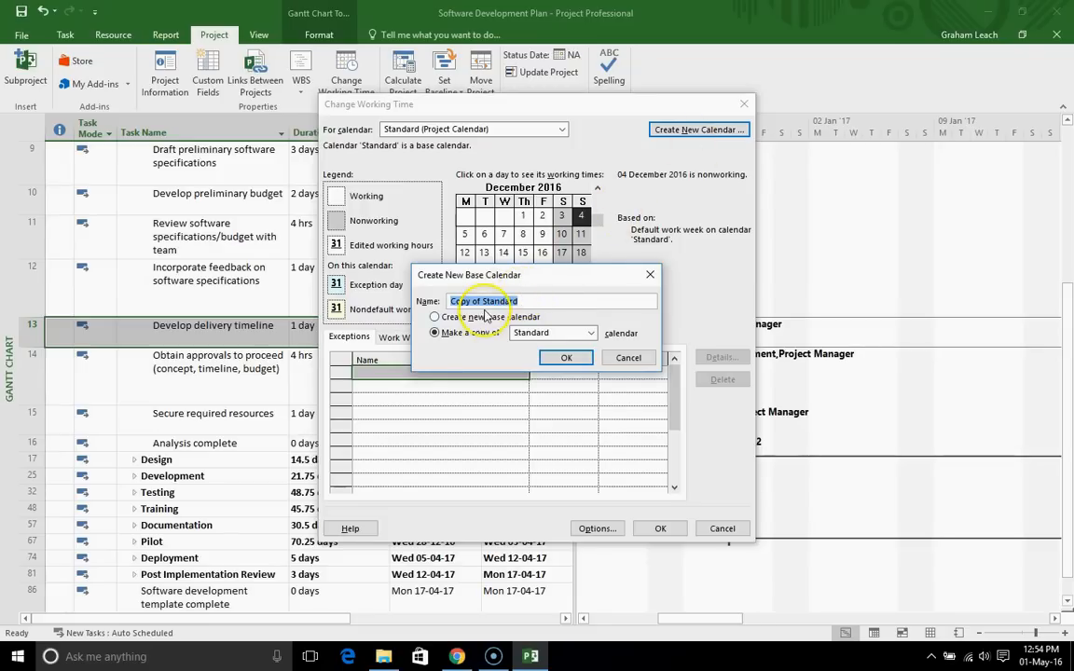
pyautogui.moveTo(482, 301); pyautogui.dragTo(418, 303)
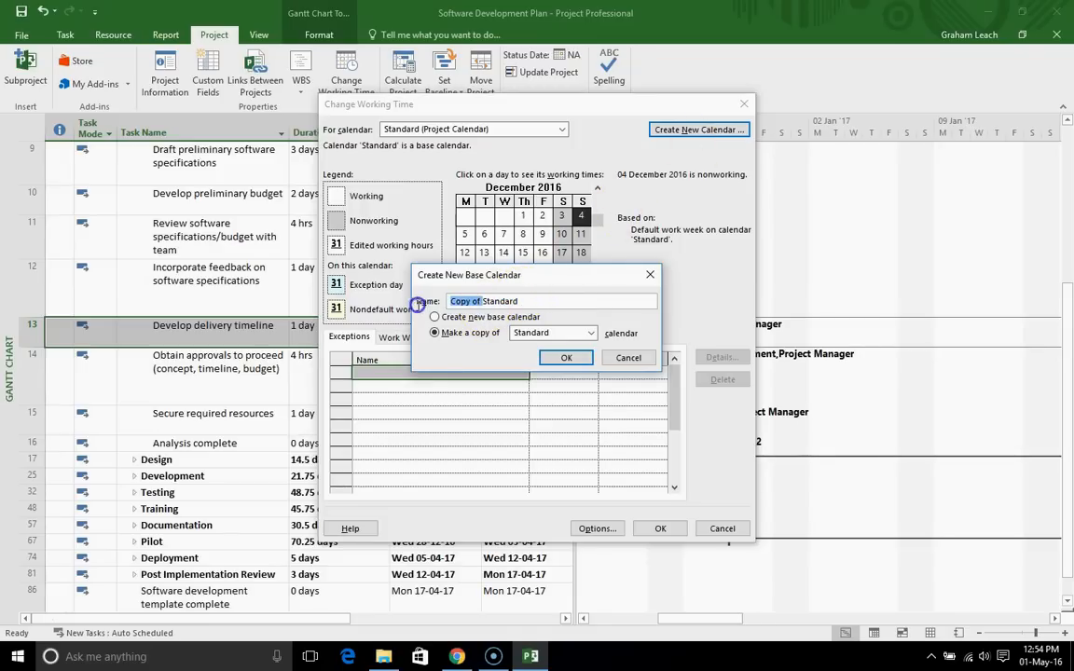
pyautogui.press('Delete')
pyautogui.press('End')
pyautogui.write('plus Public Holiday')
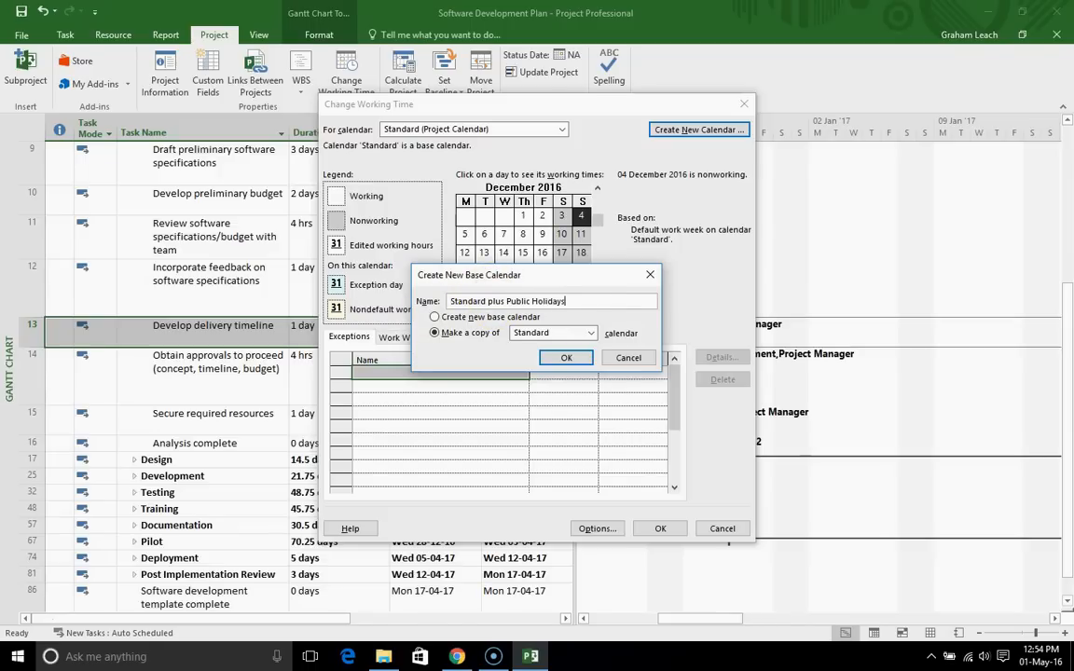
pyautogui.click(556, 358)
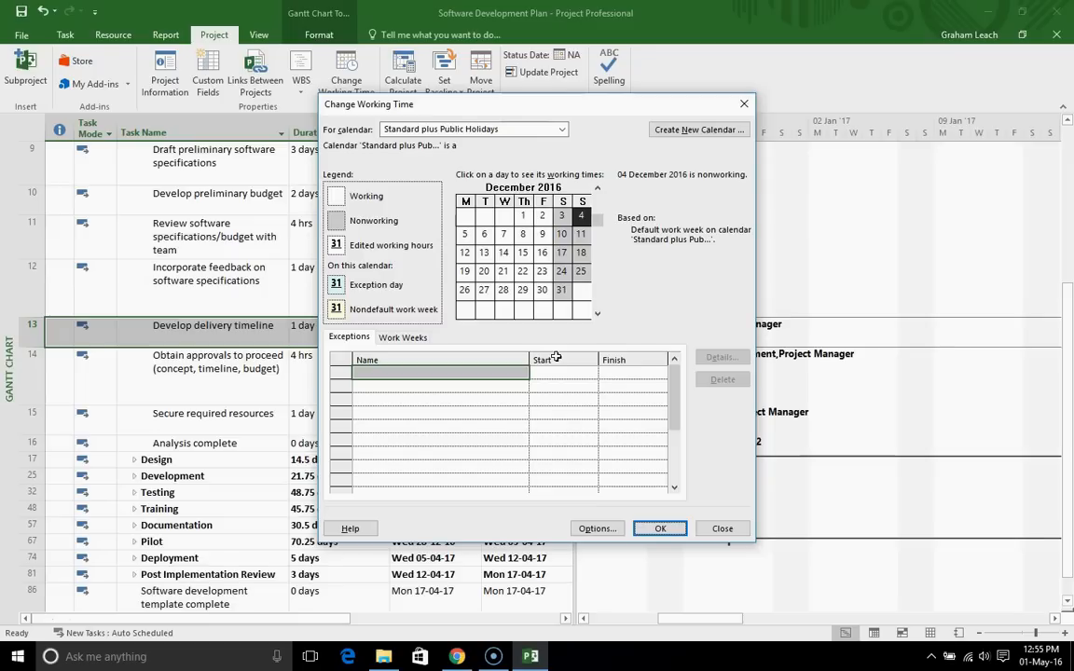
# Step: Add a calendar exception named Christmas Break starting 26-12-2016 and finishing 27-12-2016
pyautogui.click(465, 293)
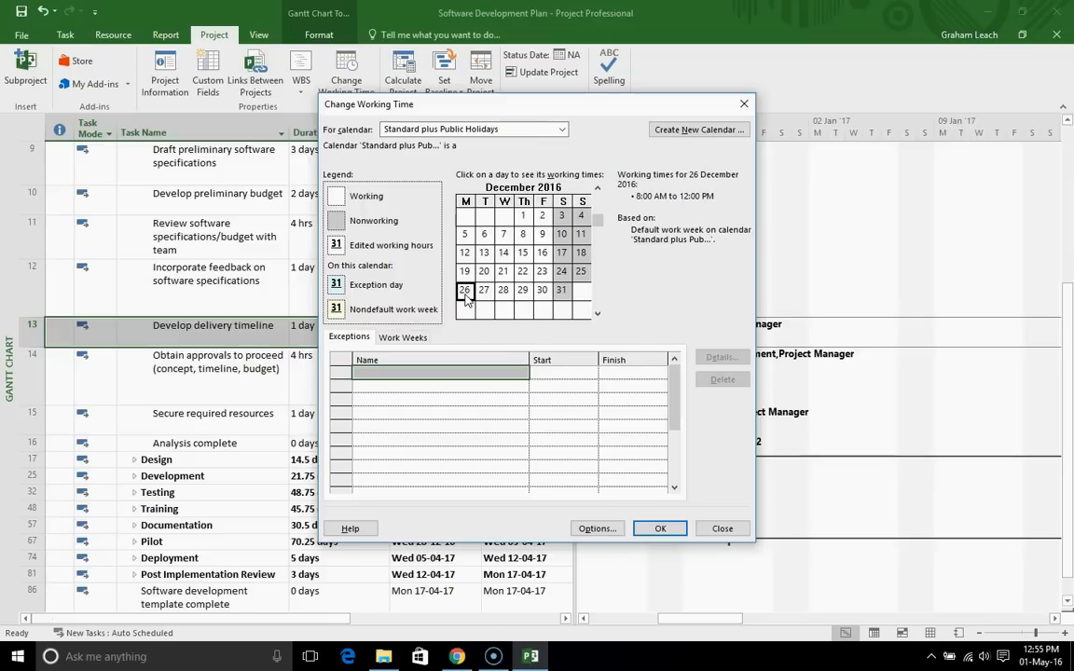
pyautogui.click(395, 373)
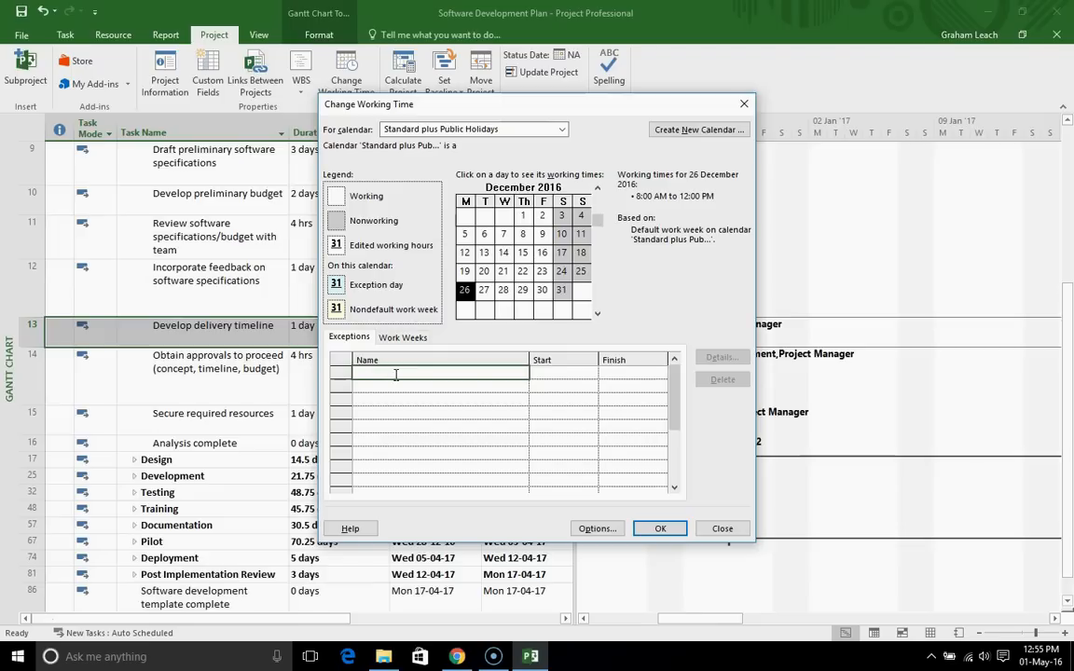
pyautogui.write('Christmas Break')
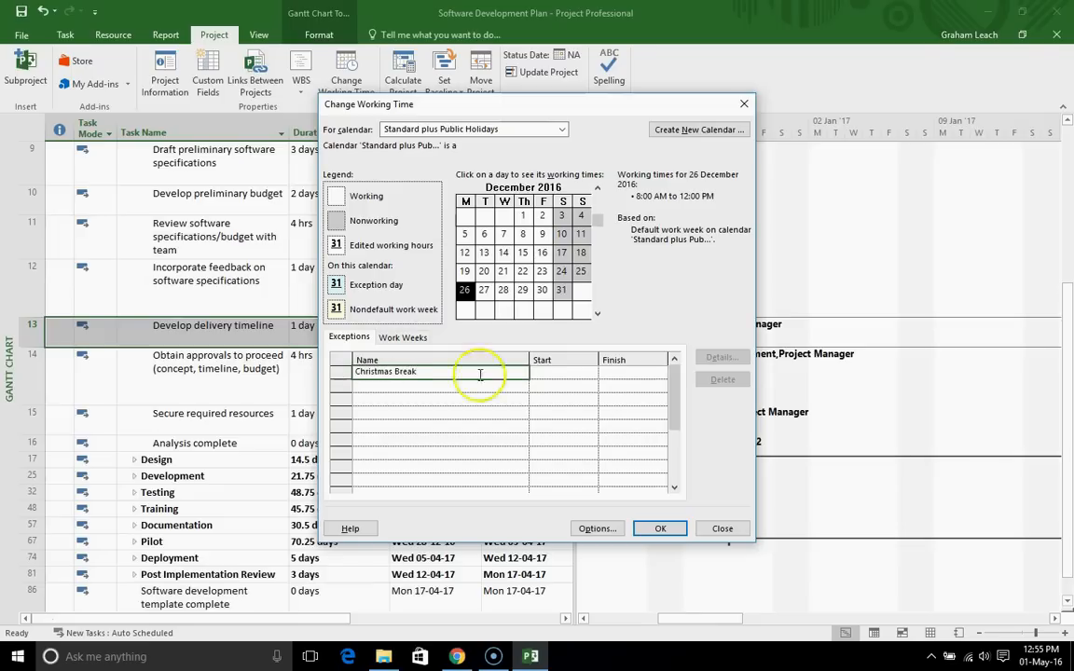
pyautogui.click(553, 372)
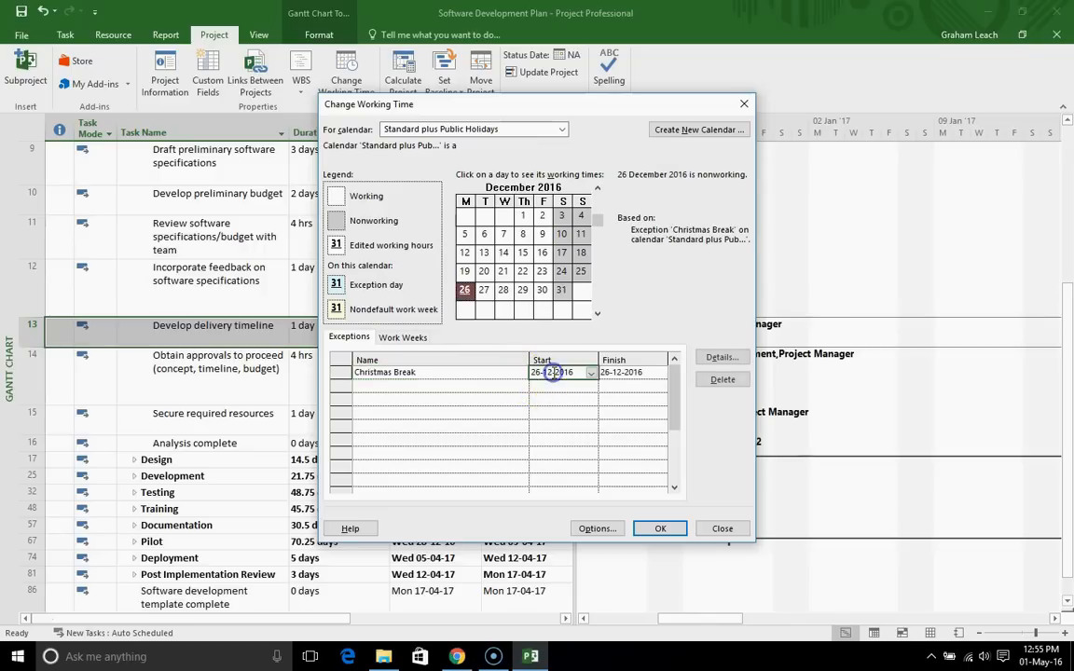
pyautogui.click(616, 373)
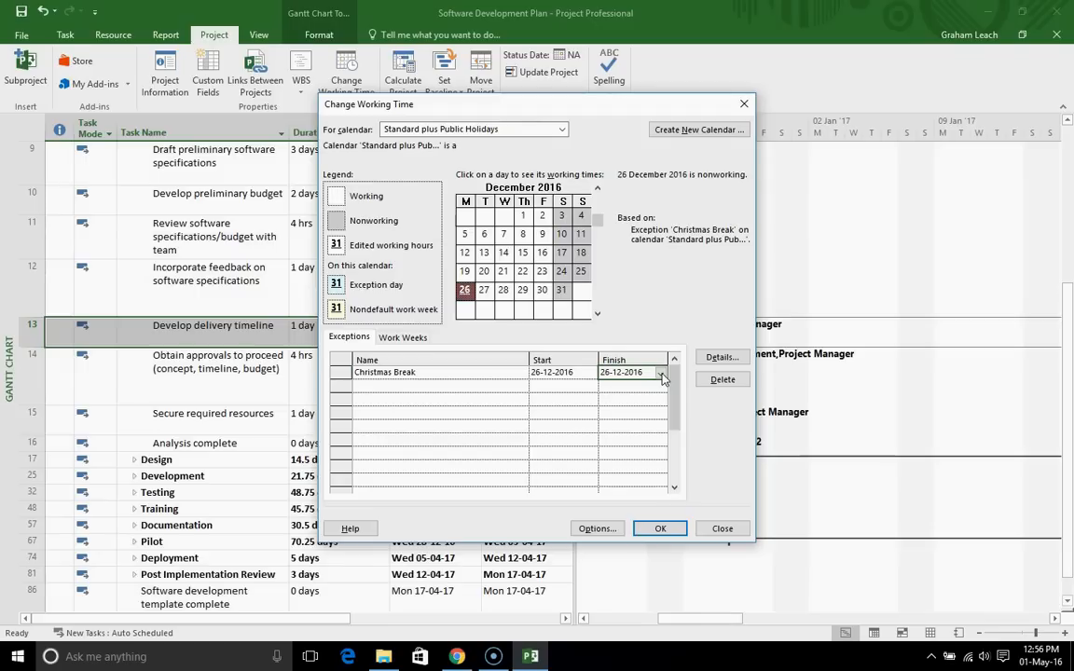
pyautogui.click(661, 373)
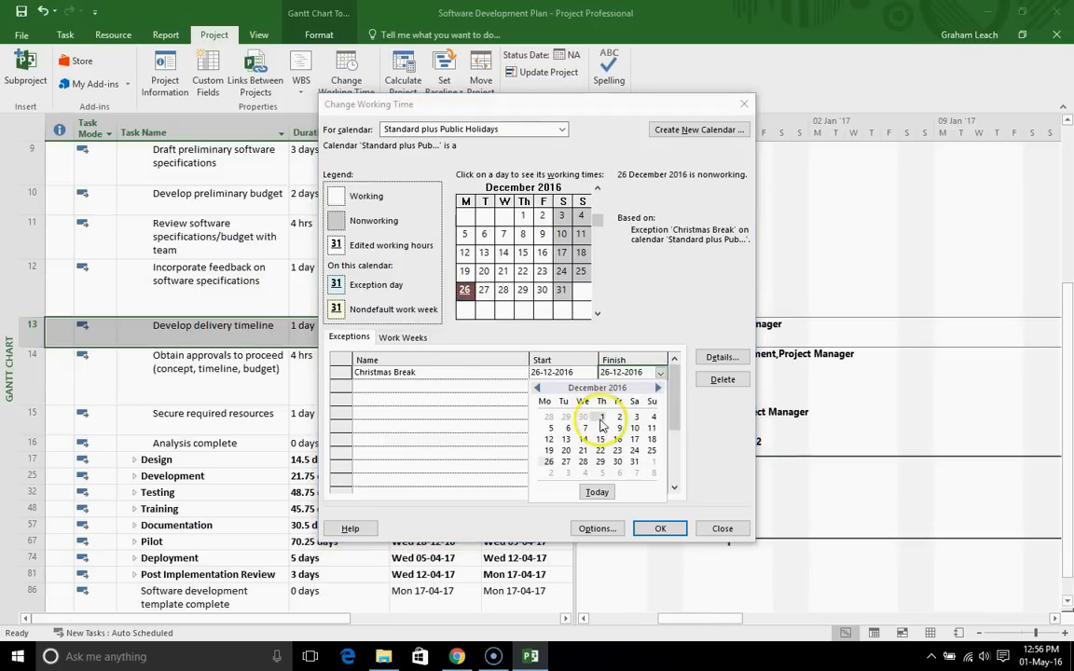
pyautogui.click(566, 462)
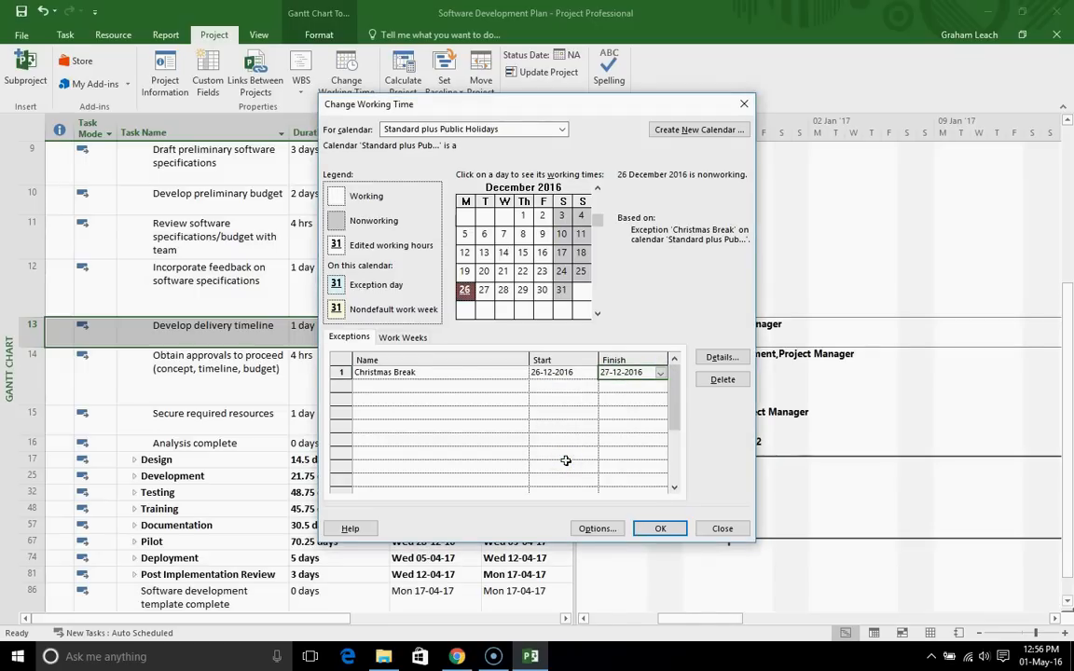
# Step: Set the Christmas Break exception to nonworking daily, ending after 2 occurrences, and apply the working time changes
pyautogui.click(722, 357)
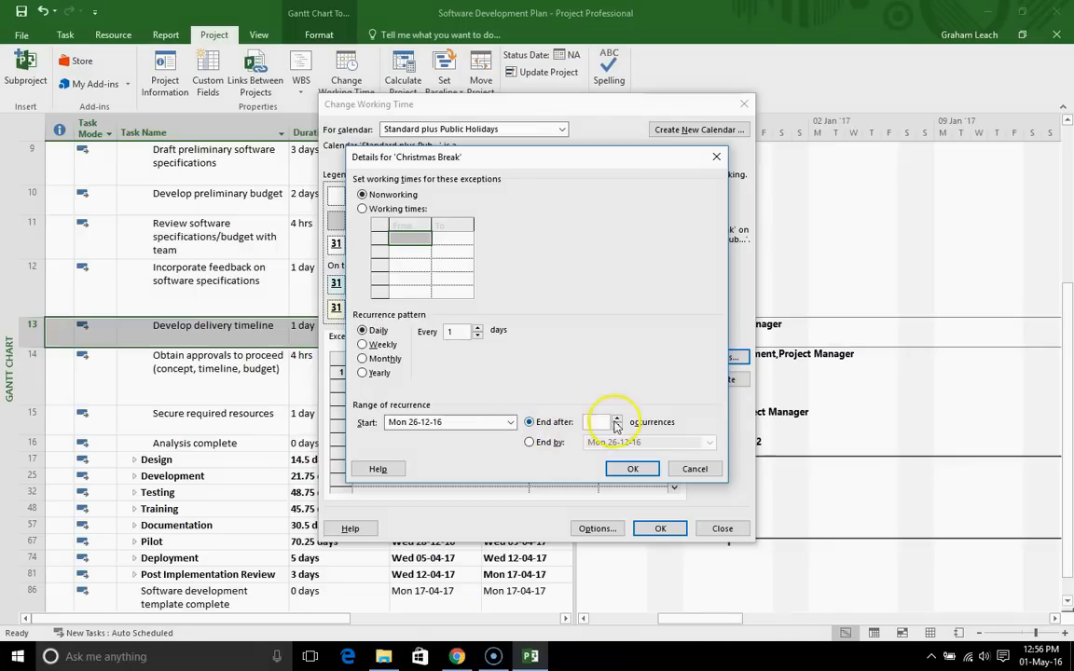
pyautogui.click(636, 468)
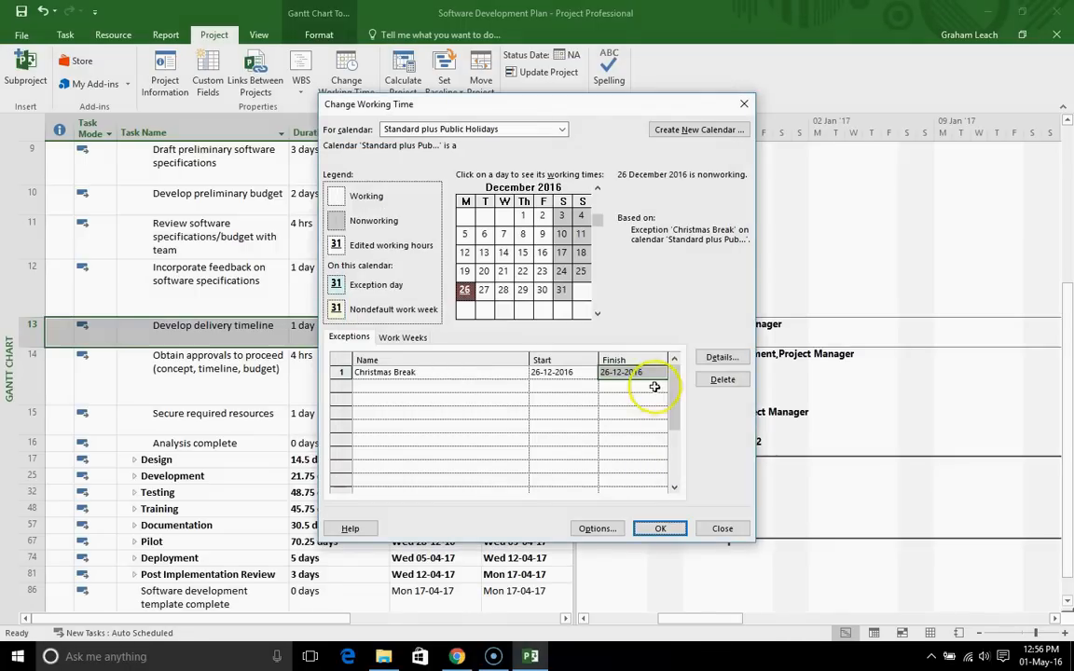
pyautogui.click(728, 357)
pyautogui.click(616, 418)
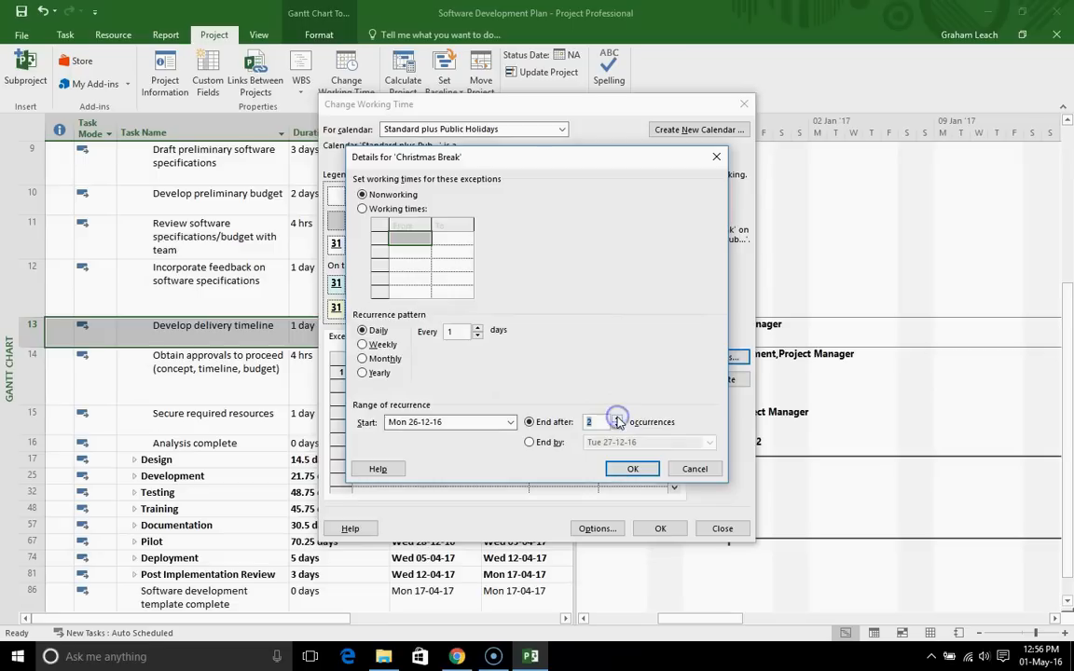
pyautogui.click(632, 469)
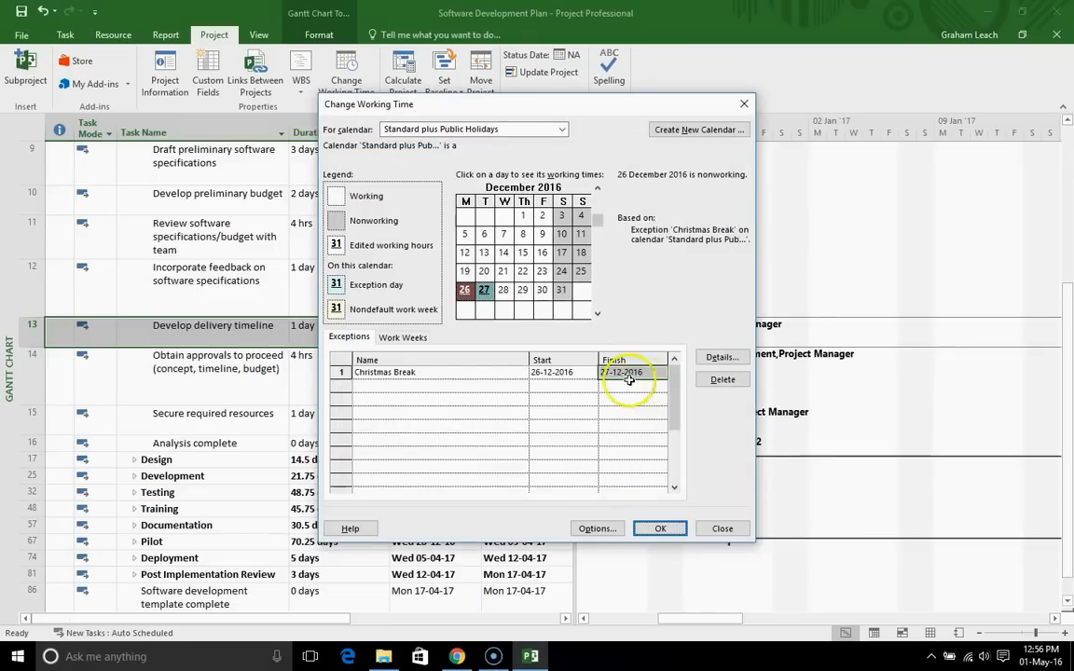
pyautogui.click(470, 384)
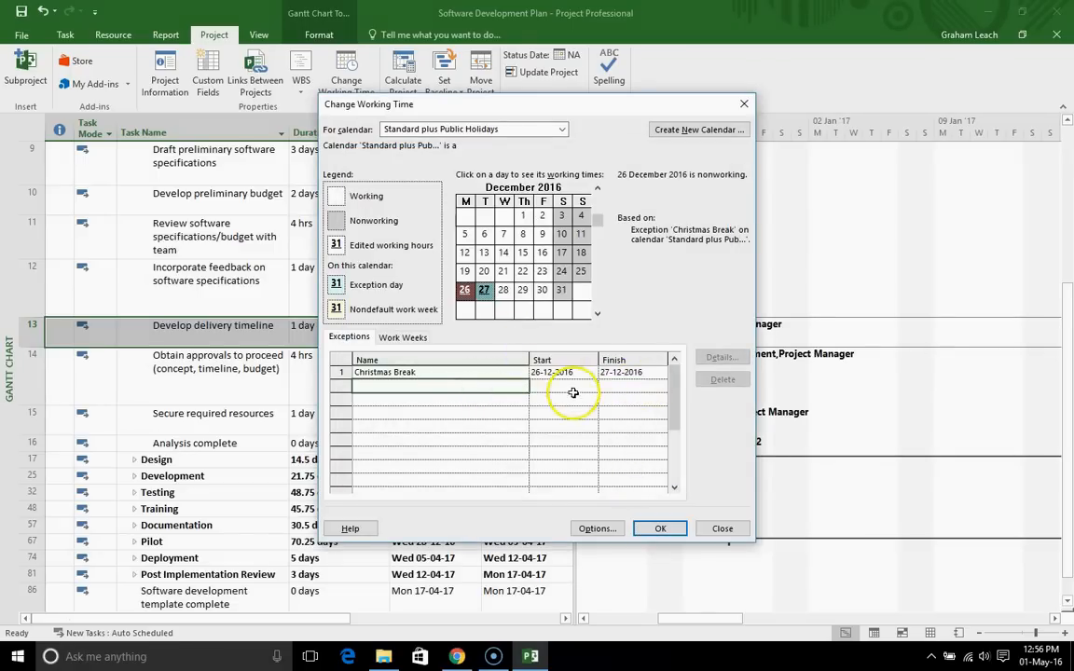
pyautogui.click(653, 529)
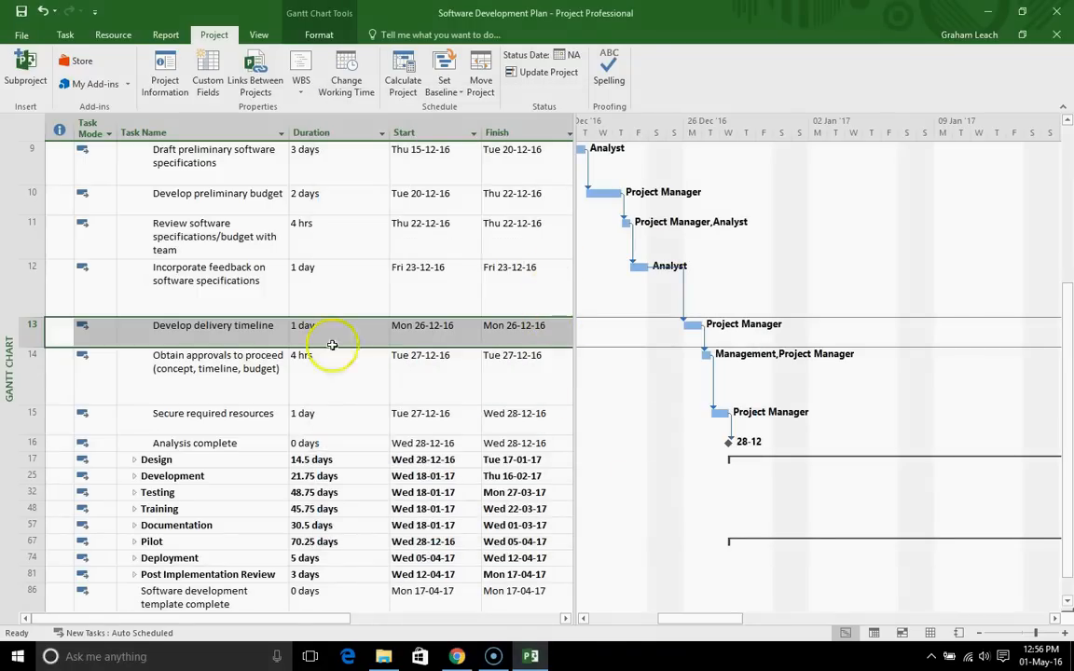
# Step: Assign the Standard plus Public Holidays calendar to the project in the project information and apply it
pyautogui.click(36, 328)
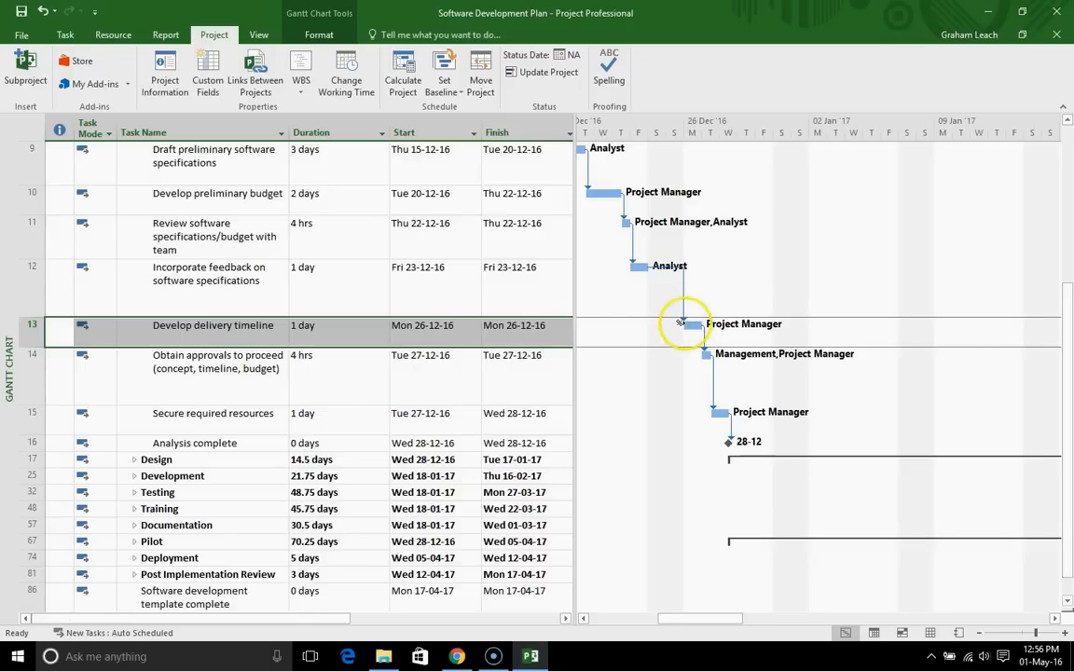
pyautogui.moveTo(682, 322)
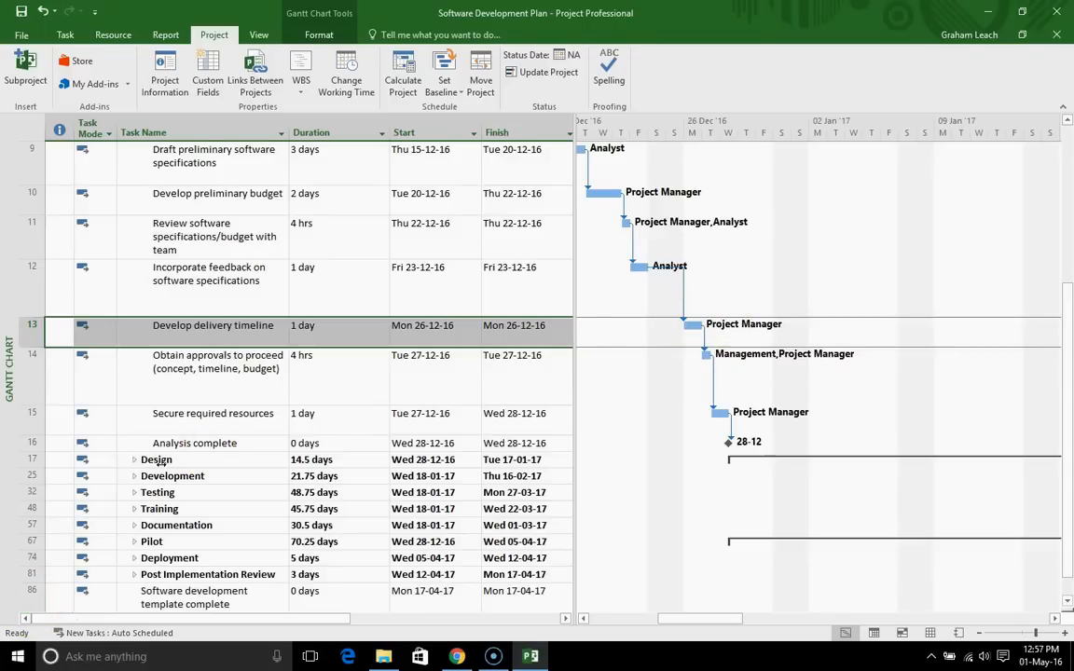
pyautogui.click(166, 83)
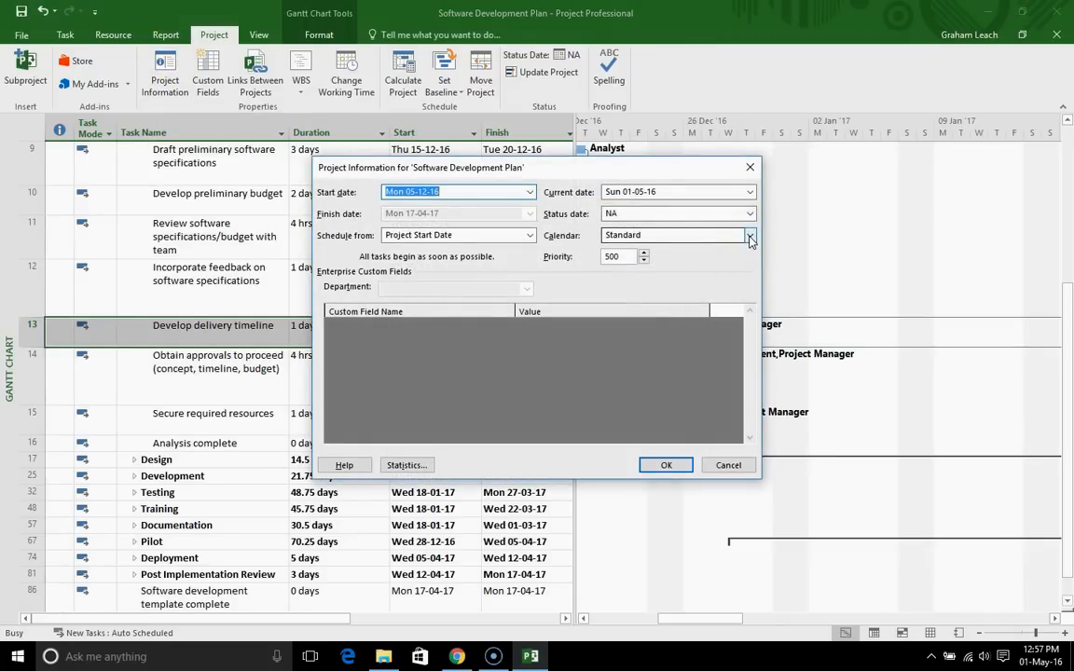
pyautogui.click(751, 237)
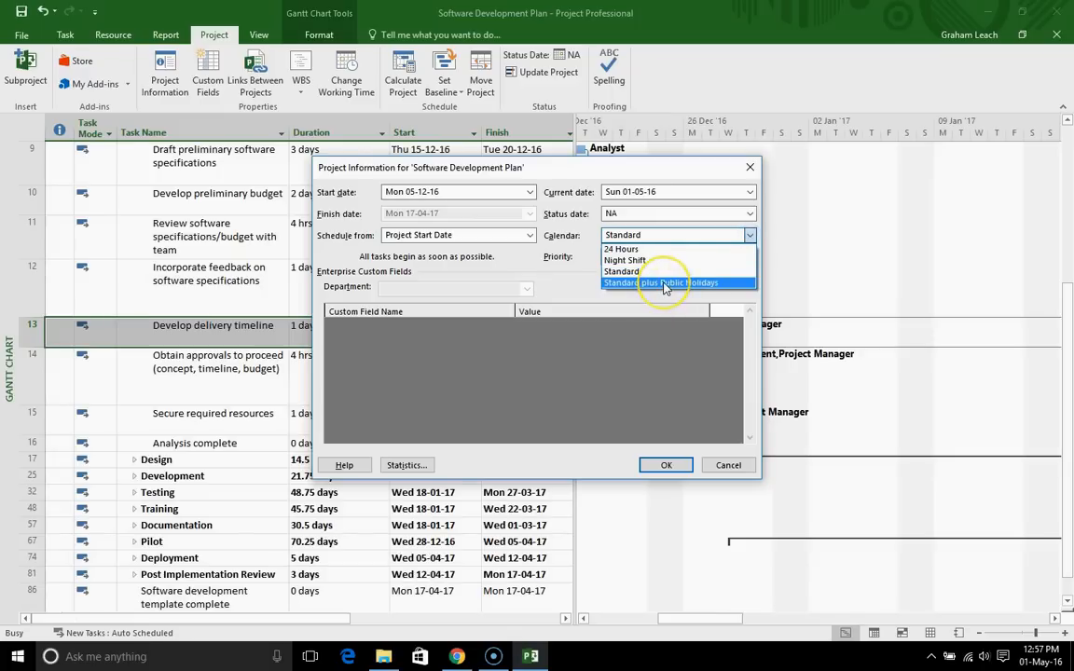
pyautogui.click(665, 284)
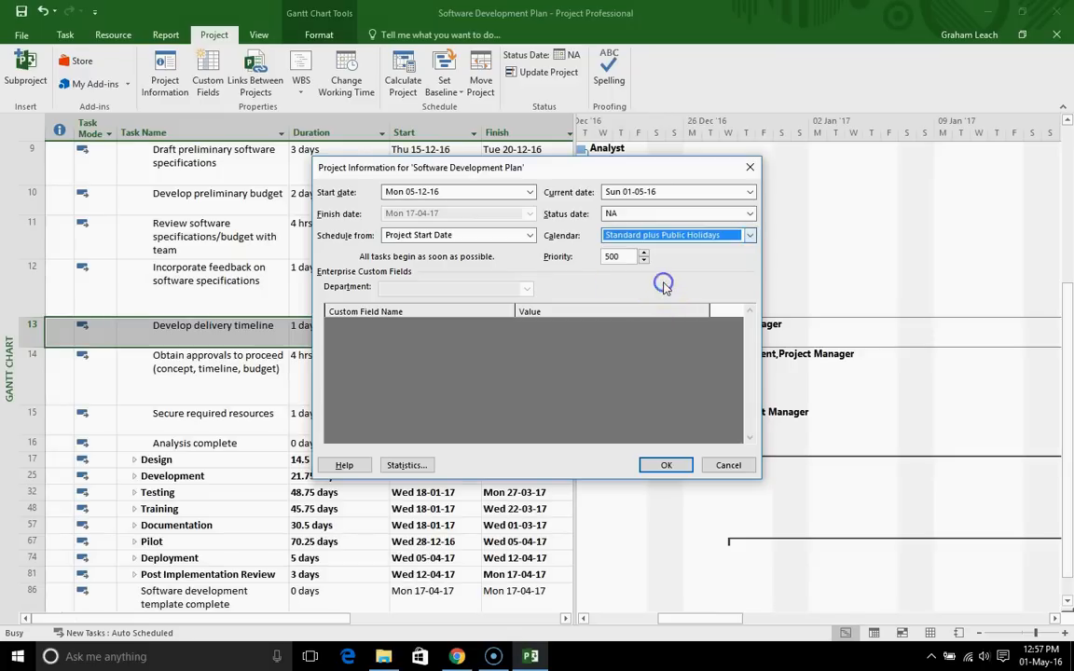
pyautogui.click(665, 464)
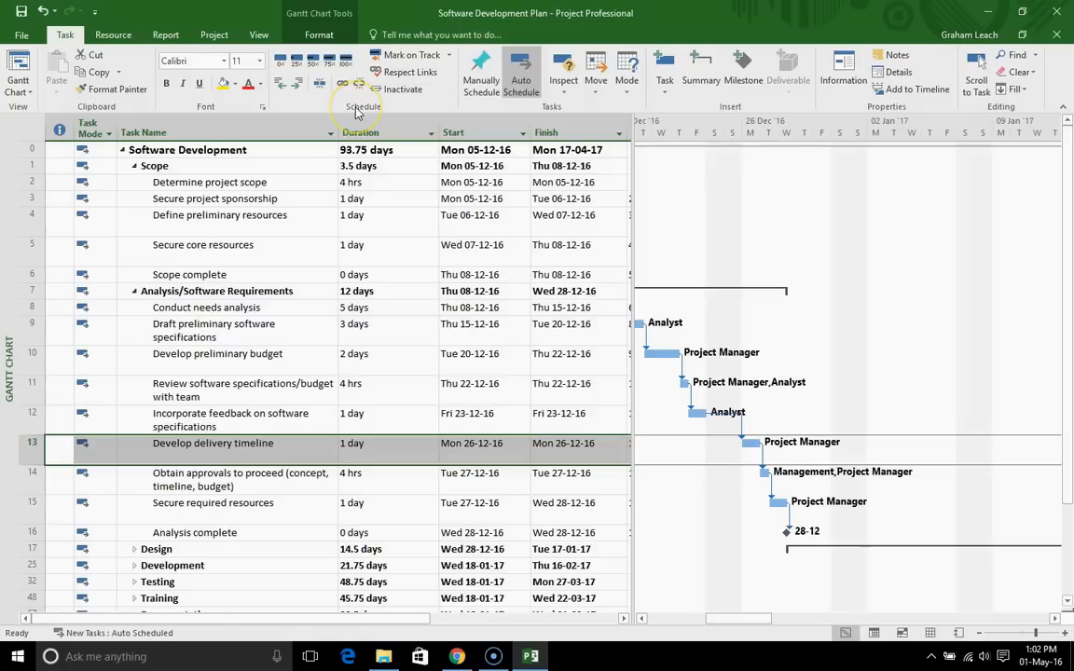
# Step: Switch to the Resource Sheet view and widen the Resource Name column to fit the full names
pyautogui.click(33, 96)
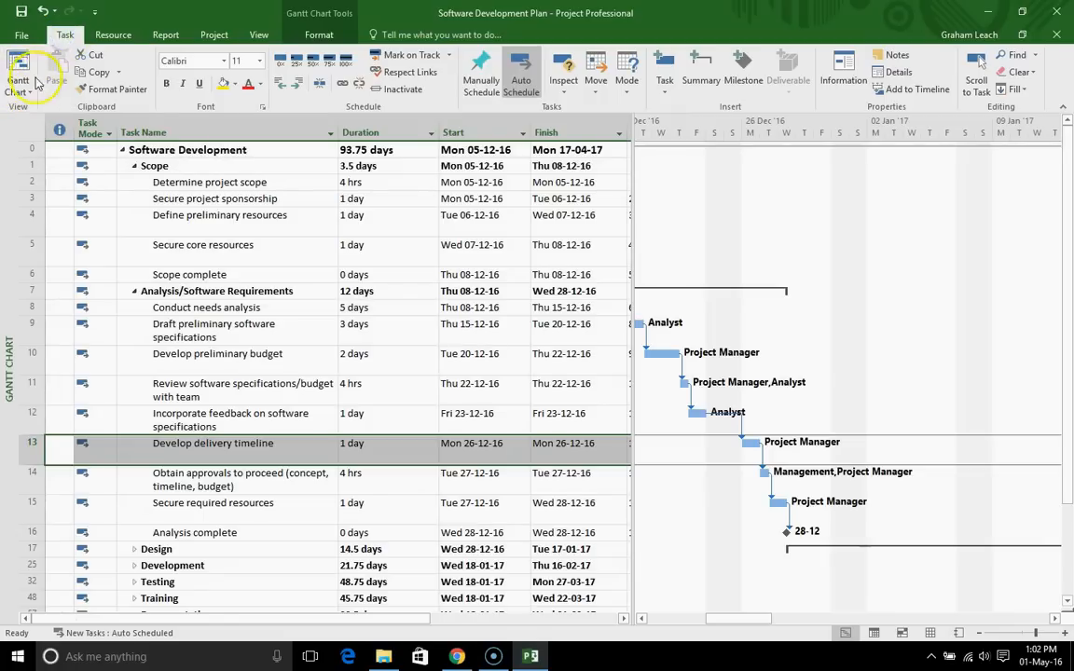
pyautogui.click(28, 97)
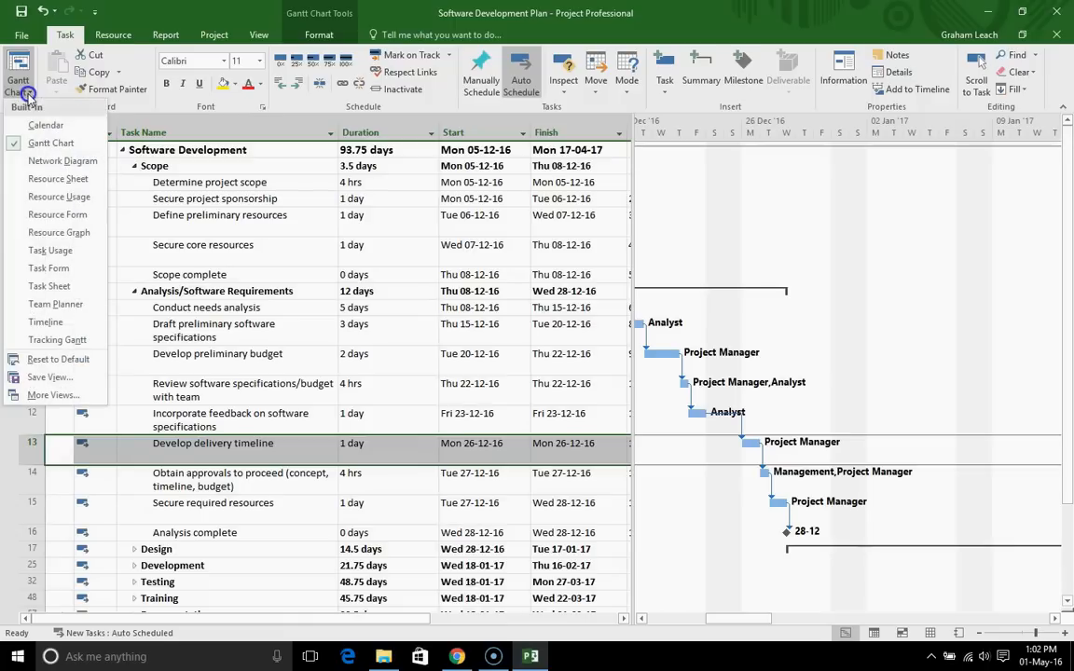
pyautogui.click(42, 181)
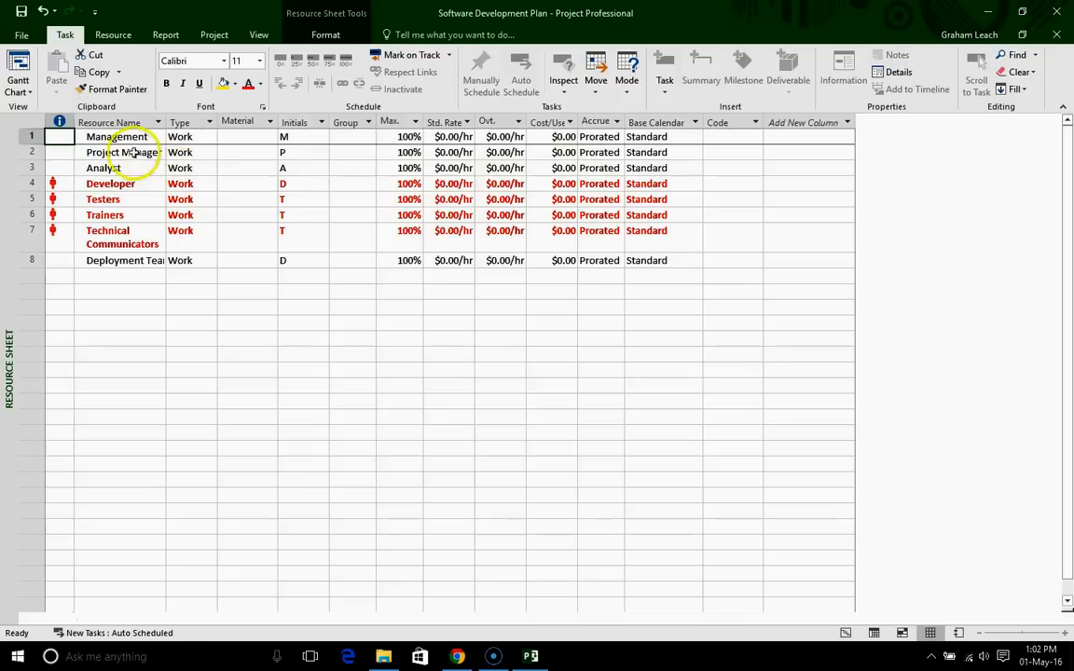
pyautogui.moveTo(164, 123); pyautogui.dragTo(188, 125)
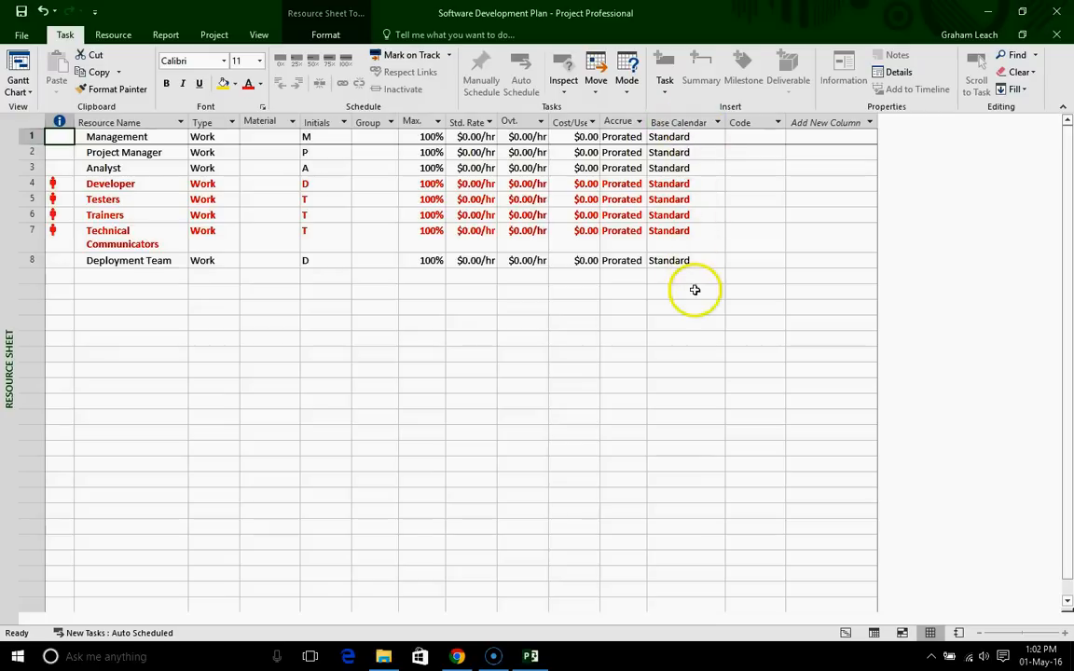
# Step: Set the Project Manager's base calendar to Standard plus Public Holidays and widen the Base Calendar column
pyautogui.click(694, 154)
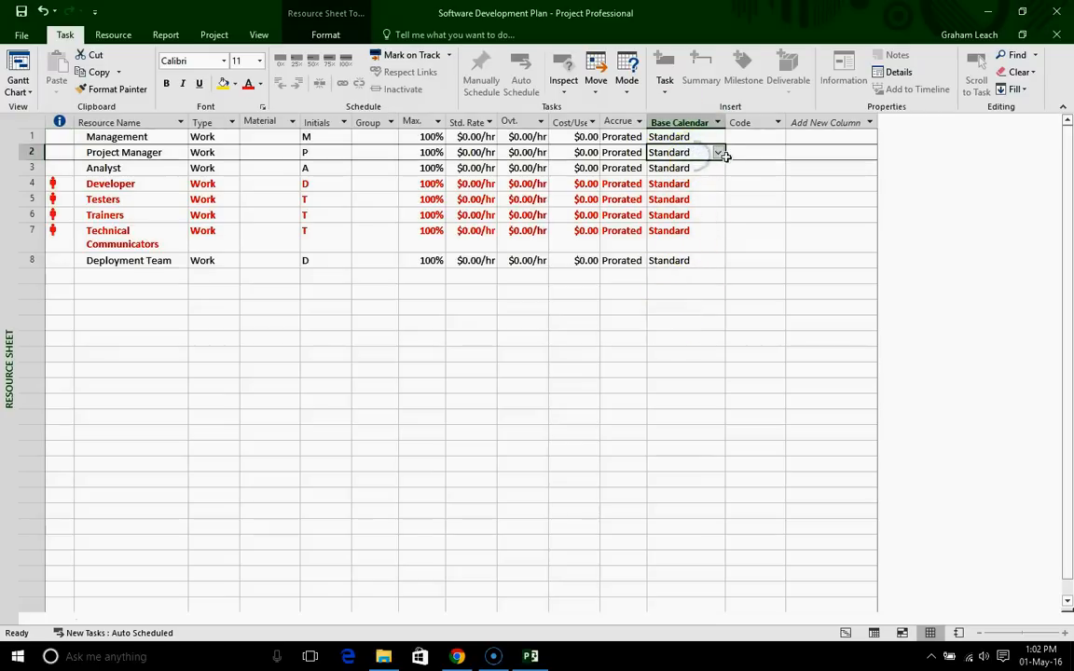
pyautogui.click(718, 152)
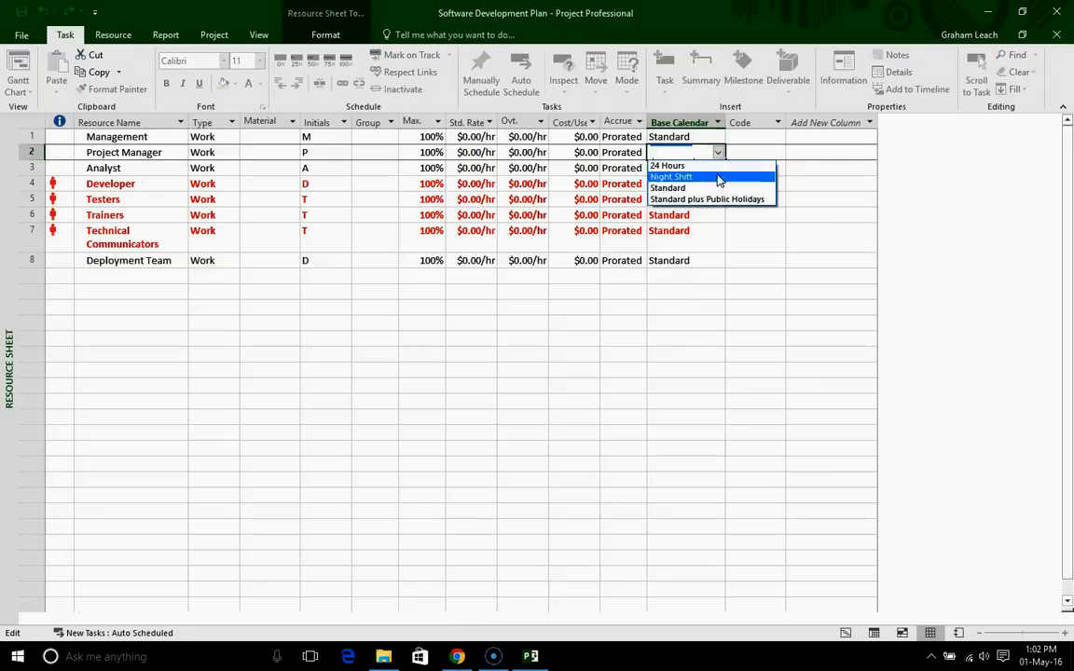
pyautogui.click(706, 199)
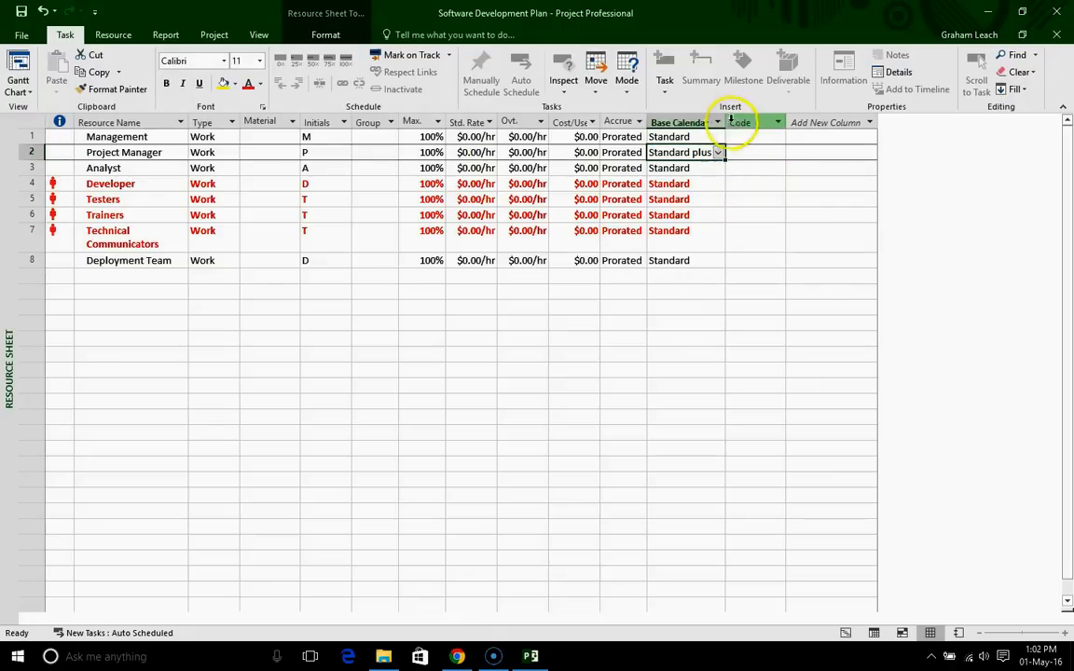
pyautogui.moveTo(725, 122); pyautogui.dragTo(755, 123)
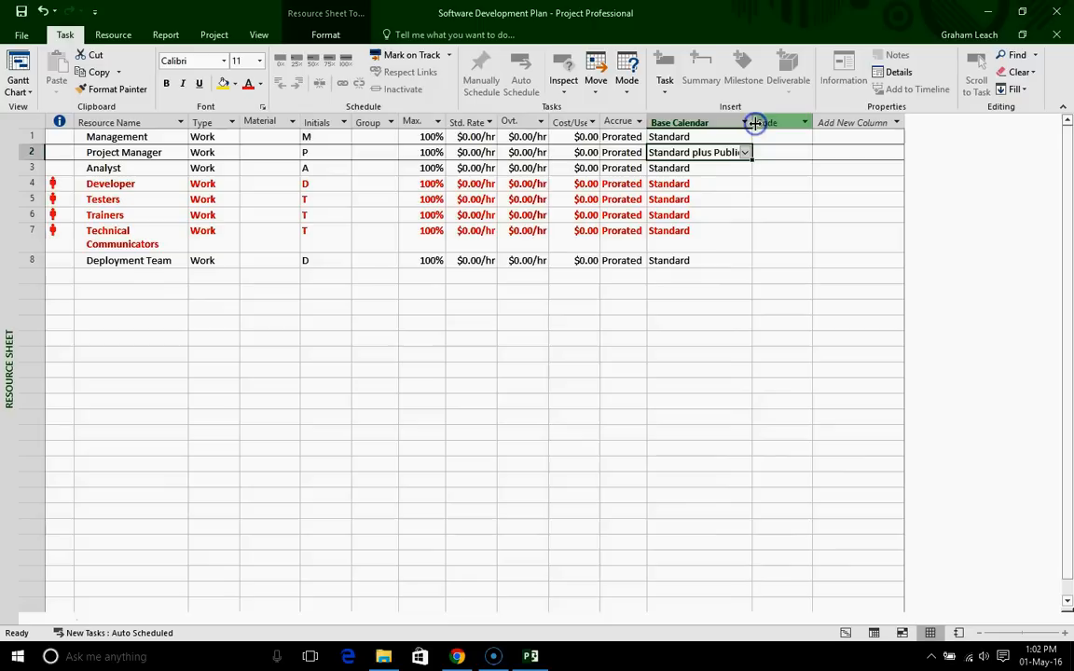
# Step: Set the base calendar of the Analyst and Management resources to Standard plus Public Holidays
pyautogui.click(714, 170)
pyautogui.click(745, 168)
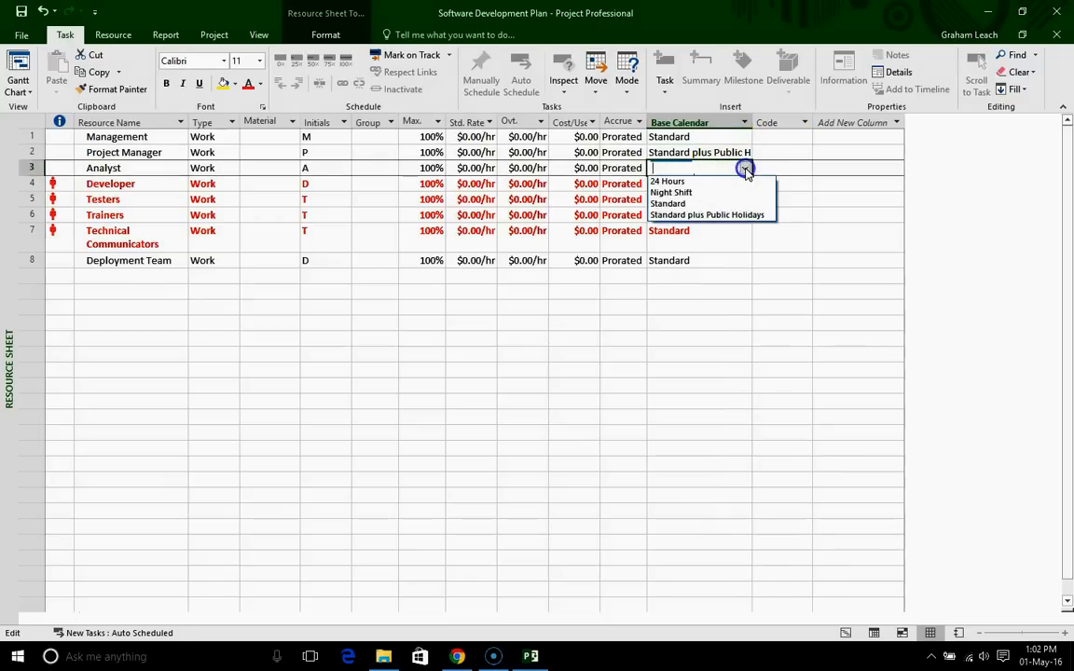
pyautogui.click(717, 214)
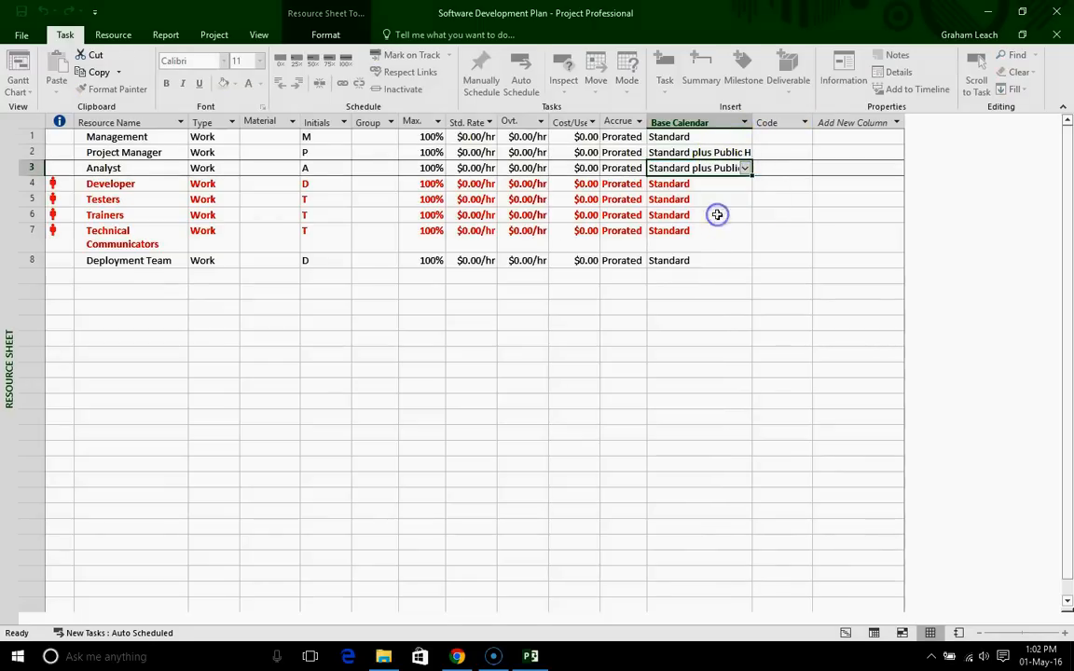
pyautogui.click(729, 137)
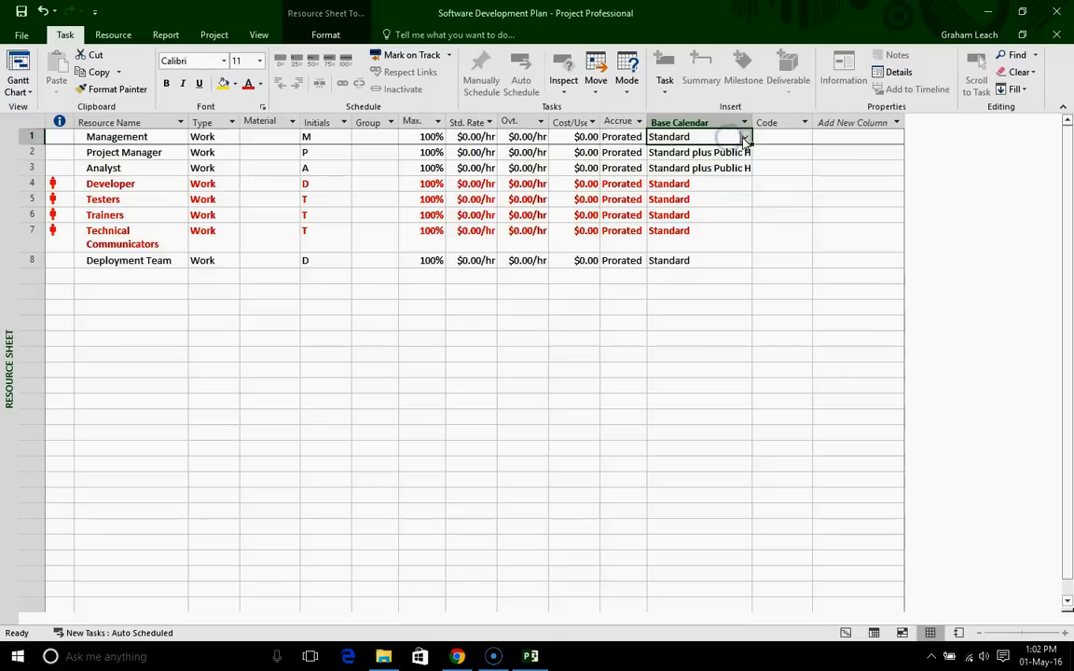
pyautogui.click(745, 137)
pyautogui.click(719, 183)
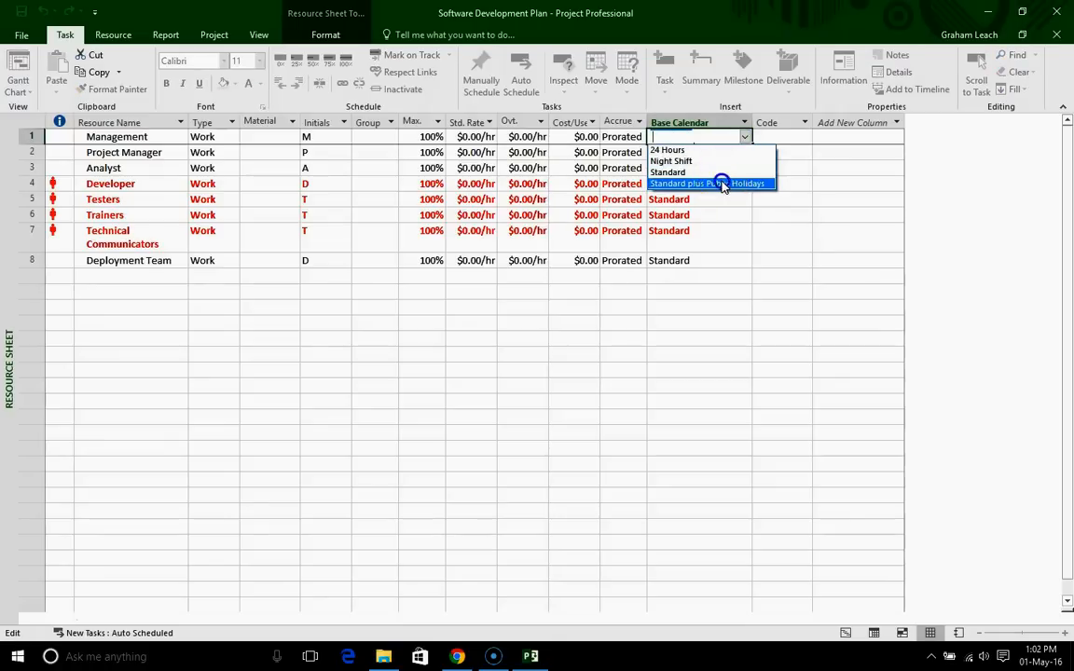
# Step: Assign the Standard plus Public Holidays base calendar to the Developer, Testers, Trainers, Technical Communicators and Deployment Team
pyautogui.click(720, 184)
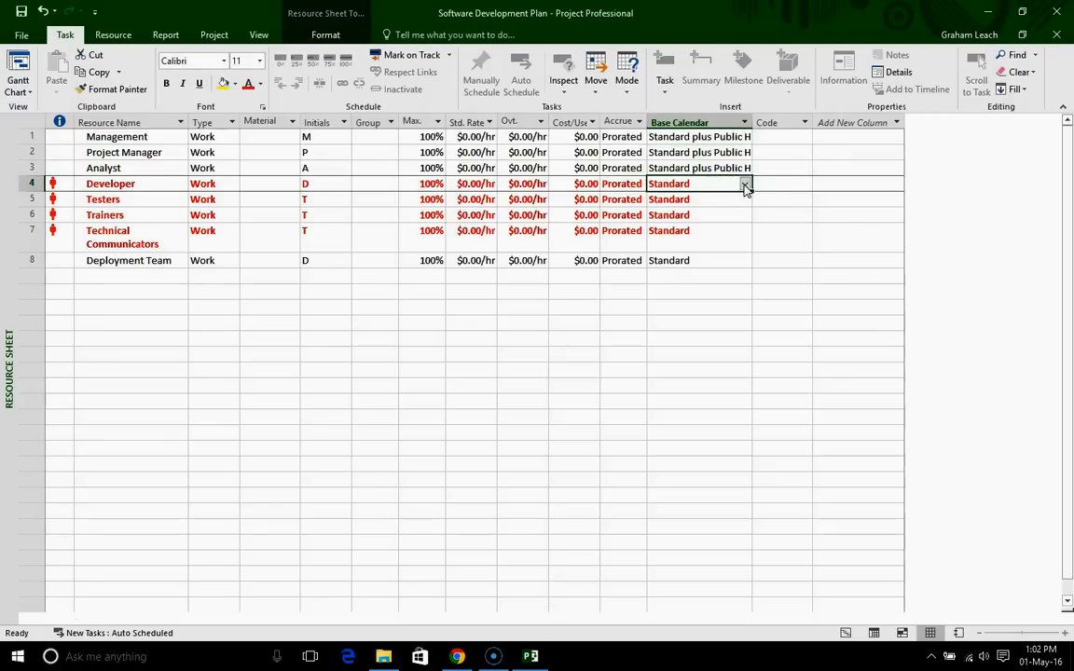
pyautogui.click(745, 183)
pyautogui.click(728, 232)
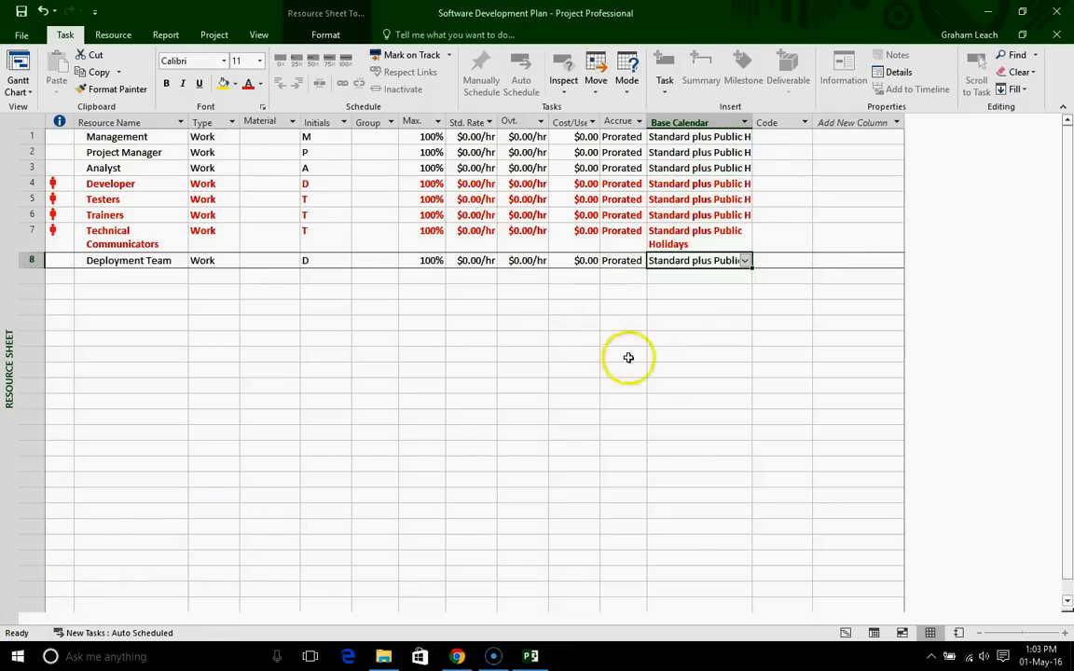
# Step: Return to the Gantt Chart view and select the Develop delivery timeline task to check its rescheduled dates
pyautogui.click(29, 93)
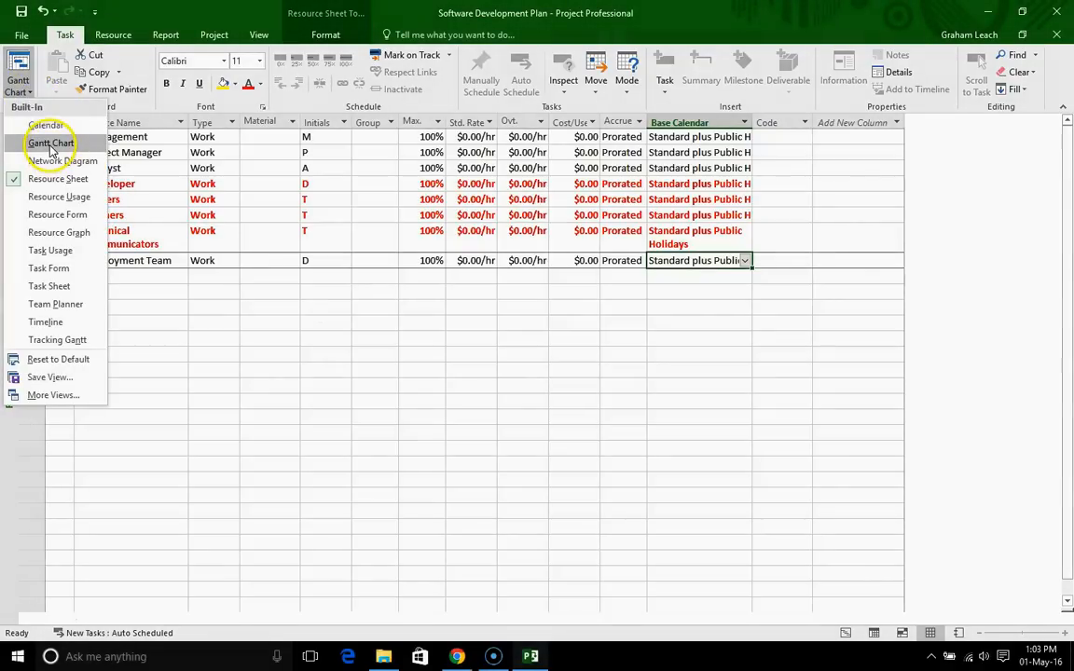
pyautogui.click(51, 146)
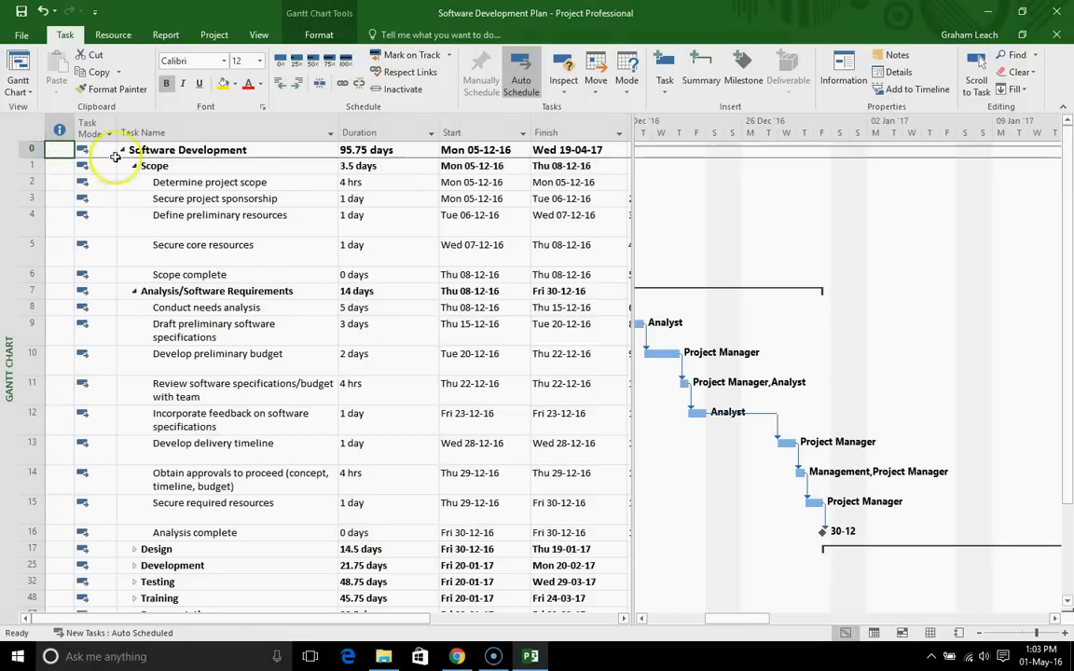
pyautogui.click(29, 448)
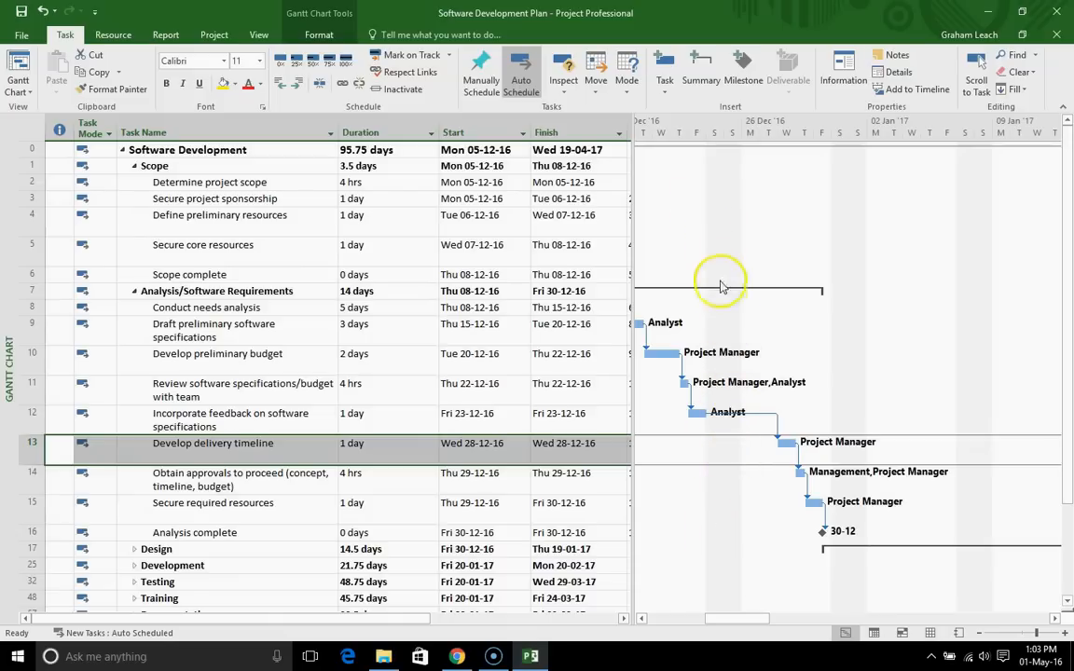
# Step: Format the Gantt chart's nonworking time with a darker gray and base it on the Standard plus Public Holidays project calendar
pyautogui.rightClick(751, 223)
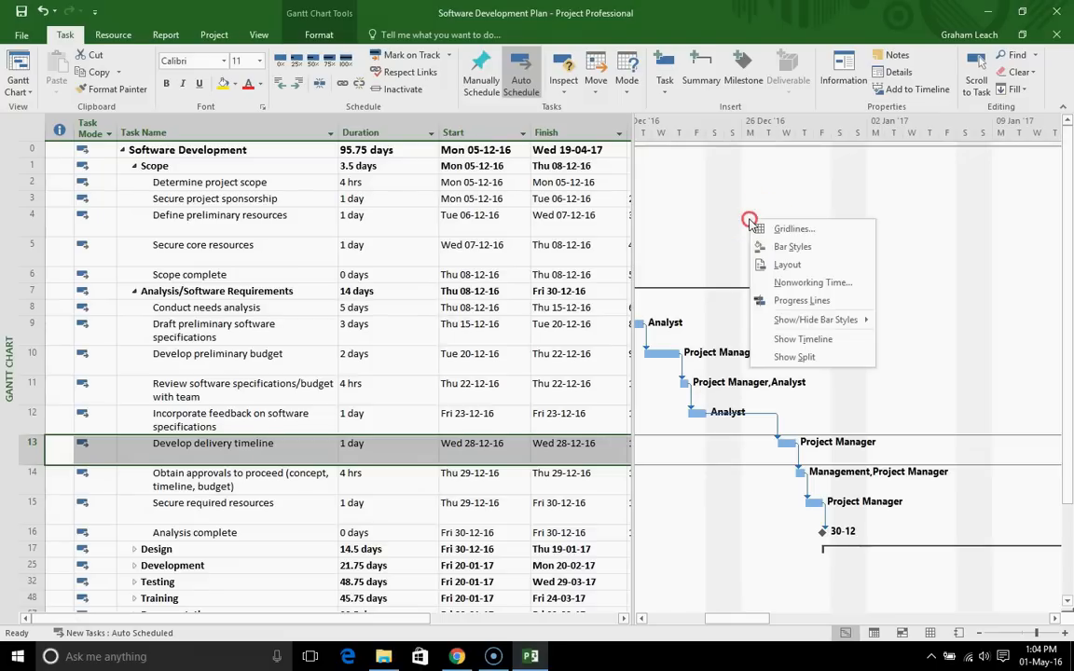
pyautogui.click(788, 283)
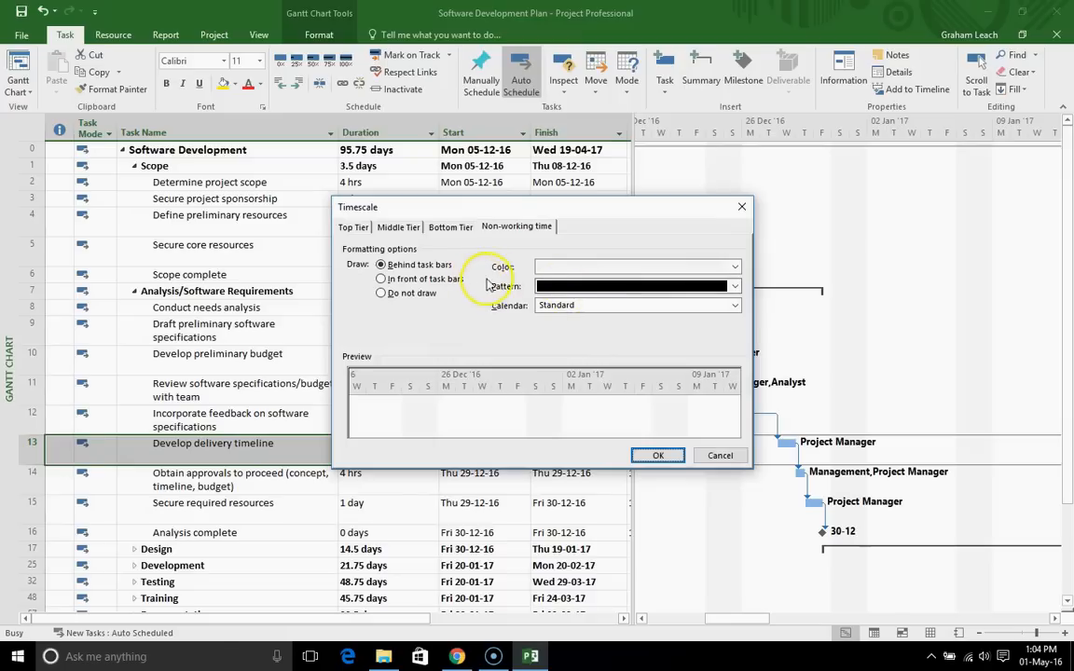
pyautogui.click(736, 266)
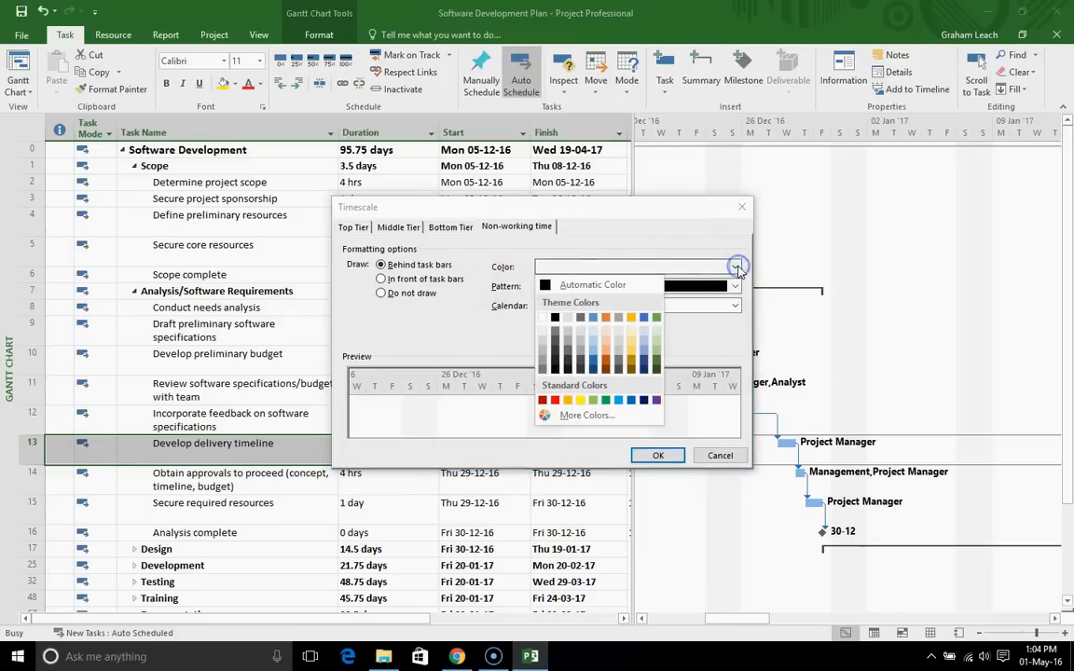
pyautogui.click(580, 347)
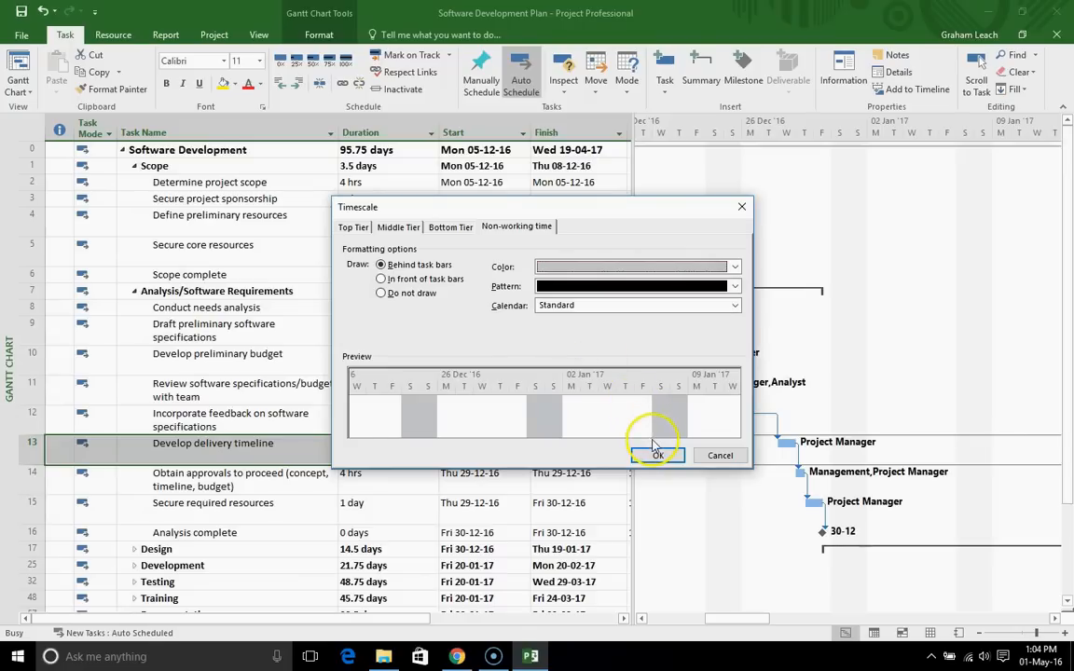
pyautogui.click(735, 306)
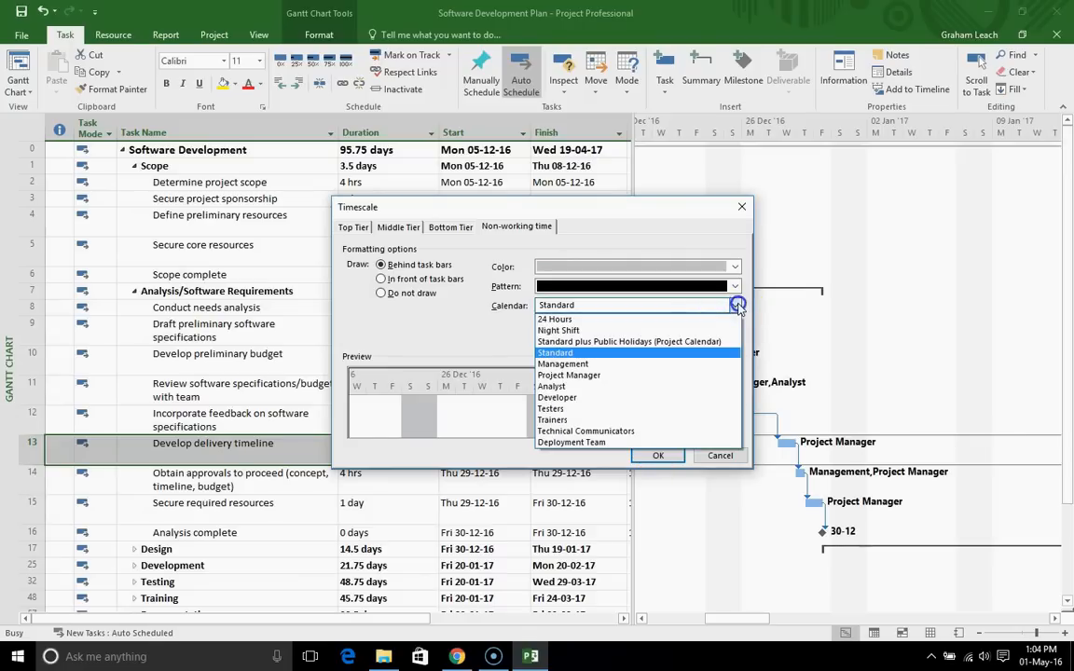
pyautogui.click(680, 342)
pyautogui.click(658, 455)
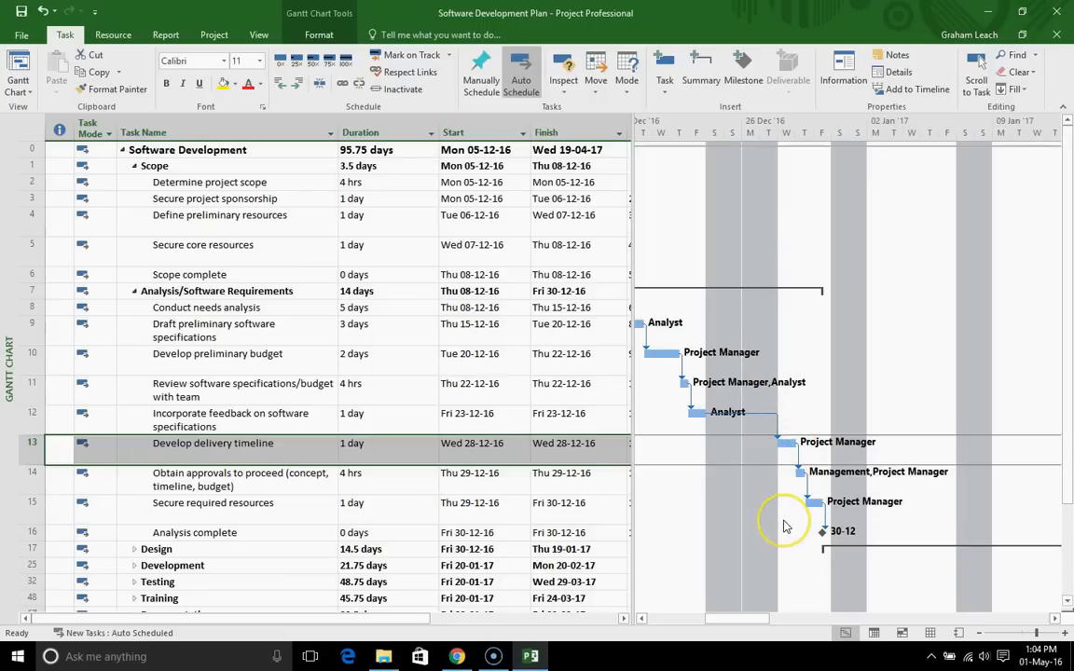
pyautogui.scroll(-3, 783, 527)
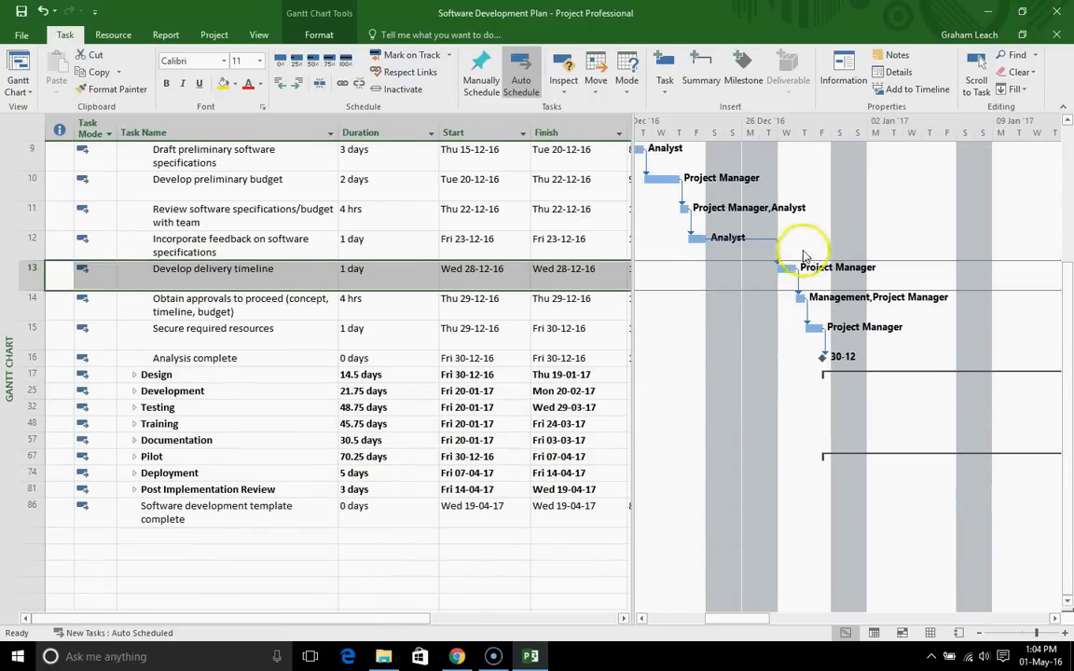